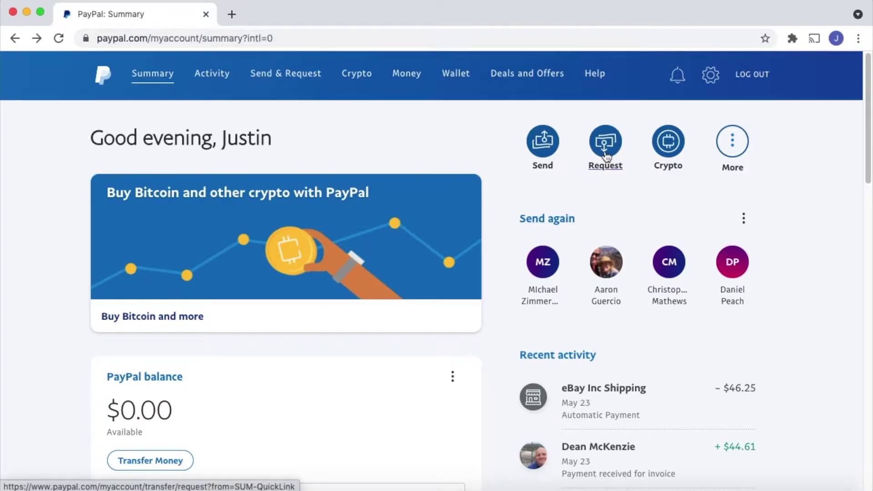
Step: Create a new invoice from the money request page and bill it to the customer's e-mail address
{"action": "left_click", "coordinate": [285, 81]}
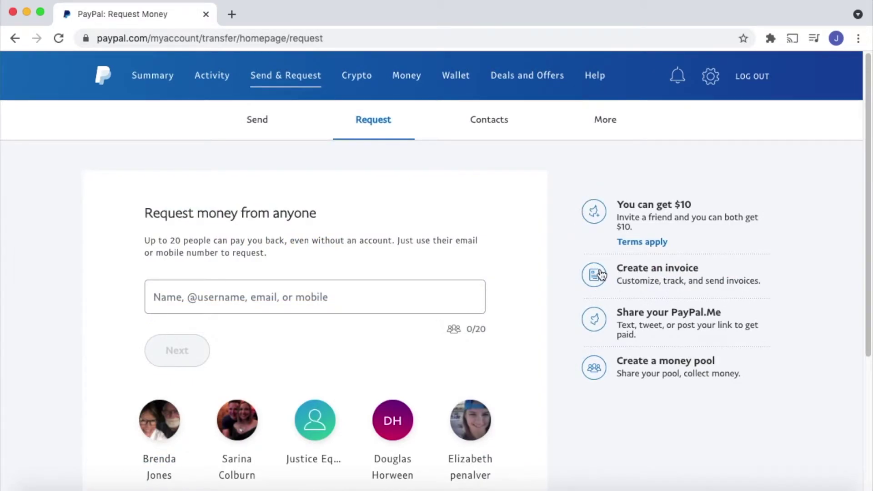
{"action": "left_click", "coordinate": [645, 274]}
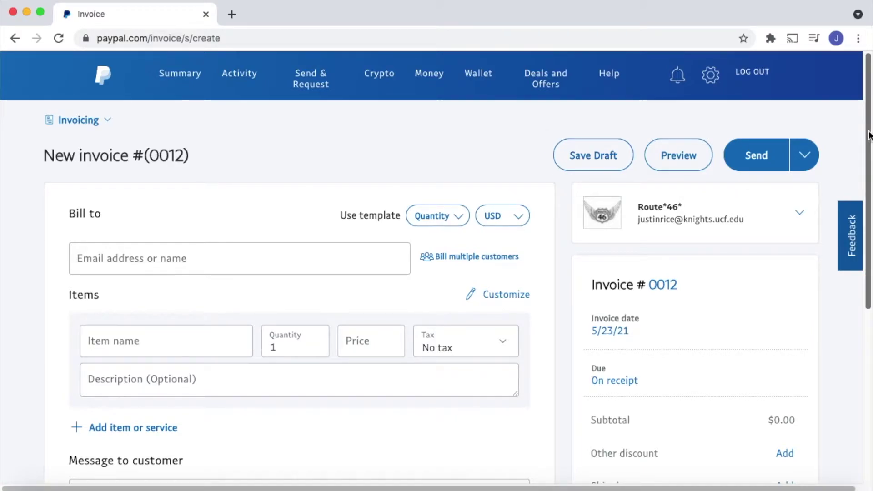
{"action": "scroll", "coordinate": [869, 136], "scroll_direction": "down", "scroll_amount": 1}
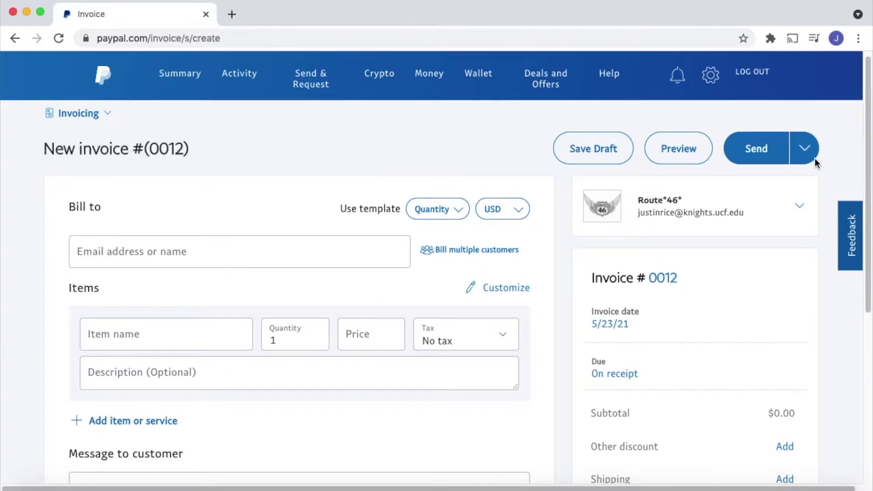
{"action": "left_click", "coordinate": [158, 257]}
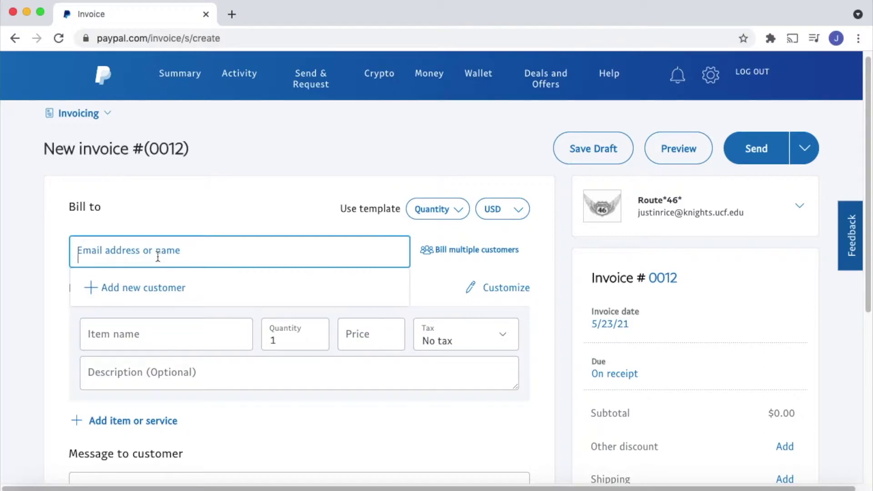
{"action": "key", "text": "super+v"}
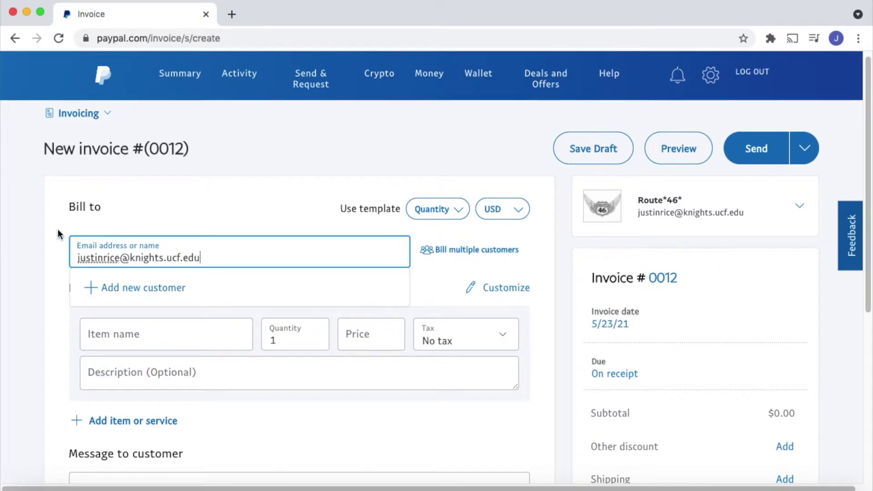
{"action": "key", "text": "Return"}
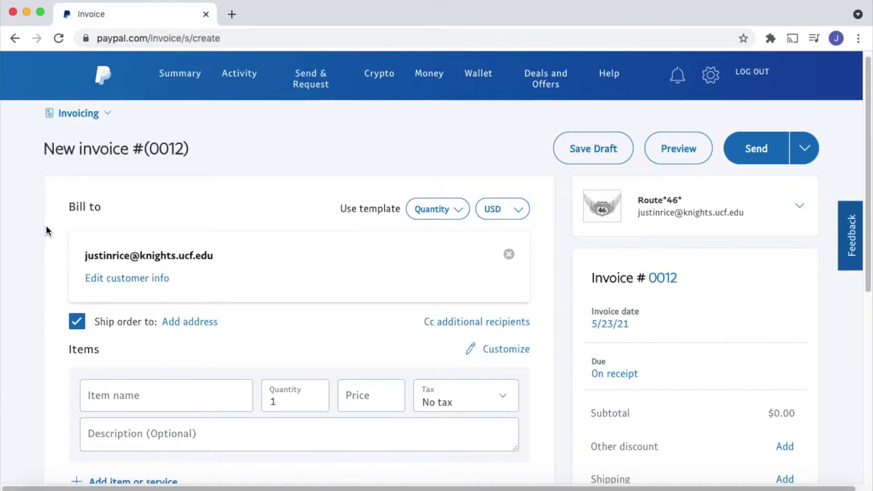
Step: Enter "Mowing the yard" as the name of the first invoice item
{"action": "scroll", "coordinate": [233, 314], "scroll_direction": "down", "scroll_amount": 1}
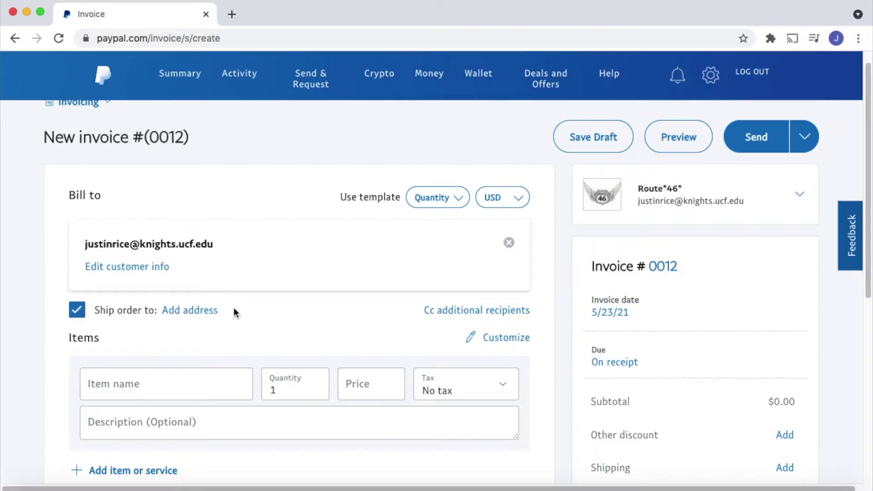
{"action": "scroll", "coordinate": [235, 313], "scroll_direction": "down", "scroll_amount": 1}
{"action": "left_click", "coordinate": [195, 356]}
{"action": "scroll", "coordinate": [173, 341], "scroll_direction": "down", "scroll_amount": 1}
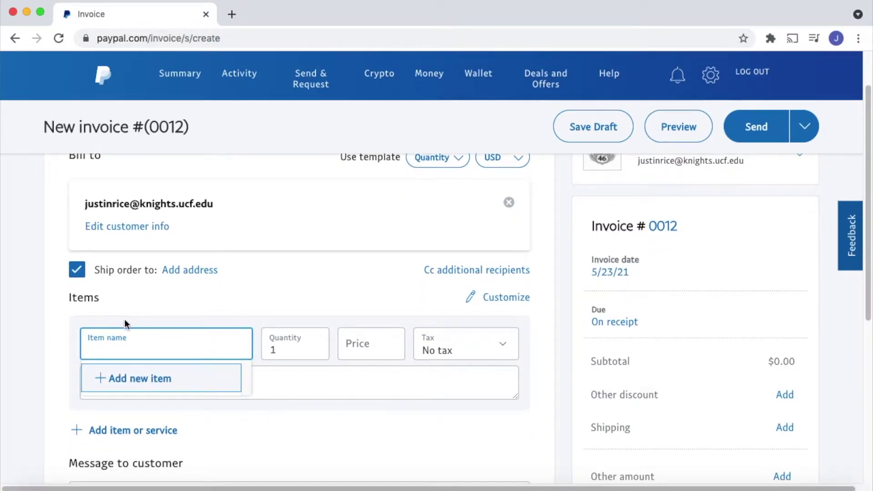
{"action": "scroll", "coordinate": [148, 335], "scroll_direction": "down", "scroll_amount": 5}
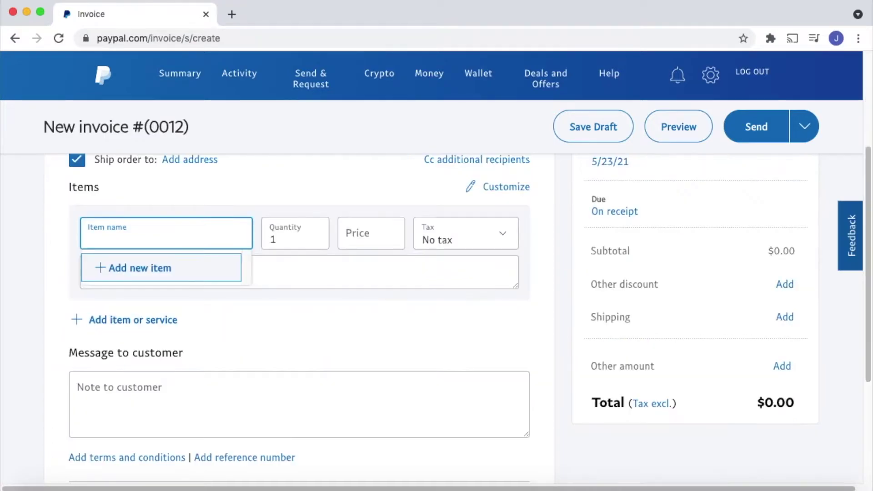
{"action": "type", "text": "Mowing the yard"}
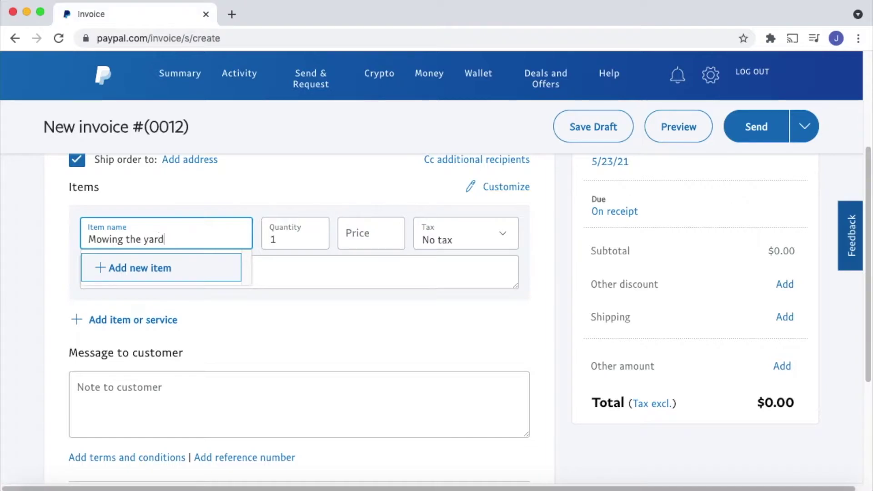
Step: Replace the first item's name with "Widget" and set its quantity to 3 and price to 9.99
{"action": "key", "text": "super+a"}
{"action": "key", "text": "BackSpace"}
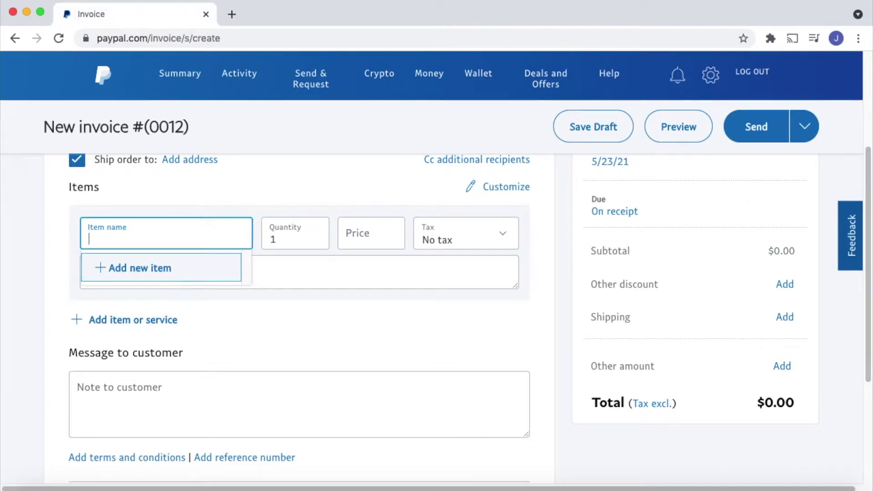
{"action": "type", "text": "Widget"}
{"action": "left_click", "coordinate": [287, 240]}
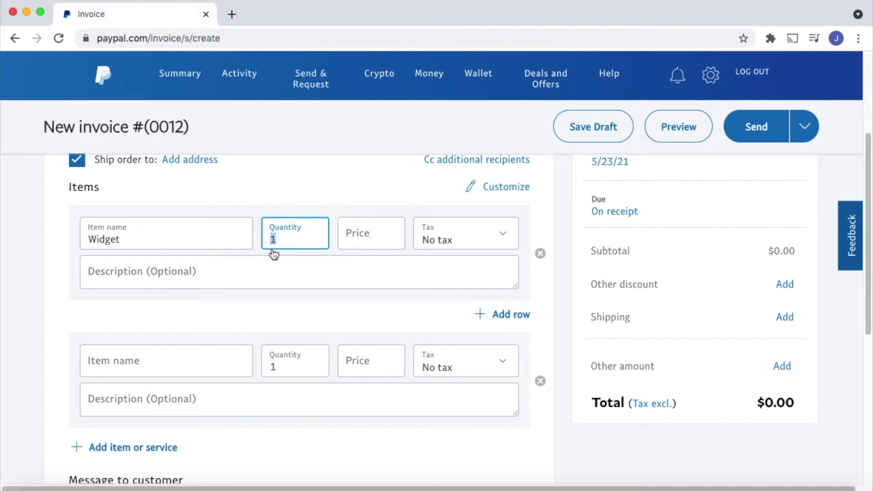
{"action": "type", "text": "3"}
{"action": "left_click", "coordinate": [392, 245]}
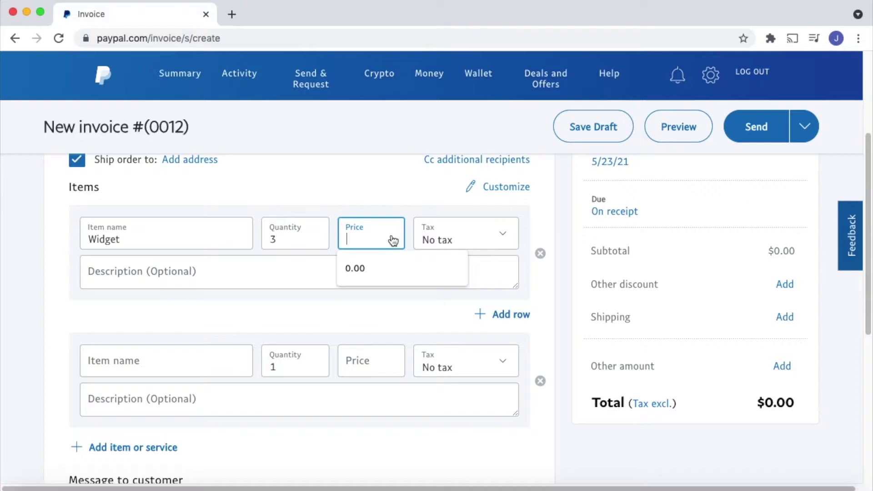
{"action": "type", "text": "9.99"}
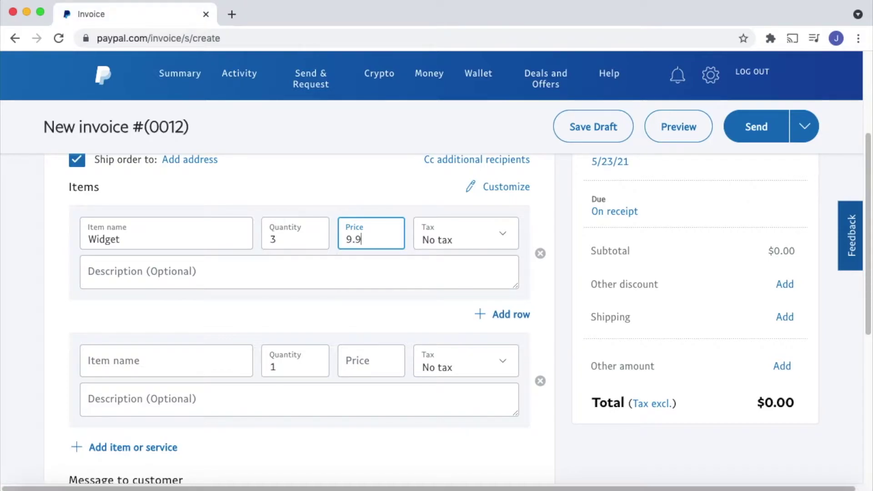
Step: Add a new tax named "Florida" at a rate of 6% to the Widget item
{"action": "left_click", "coordinate": [504, 235]}
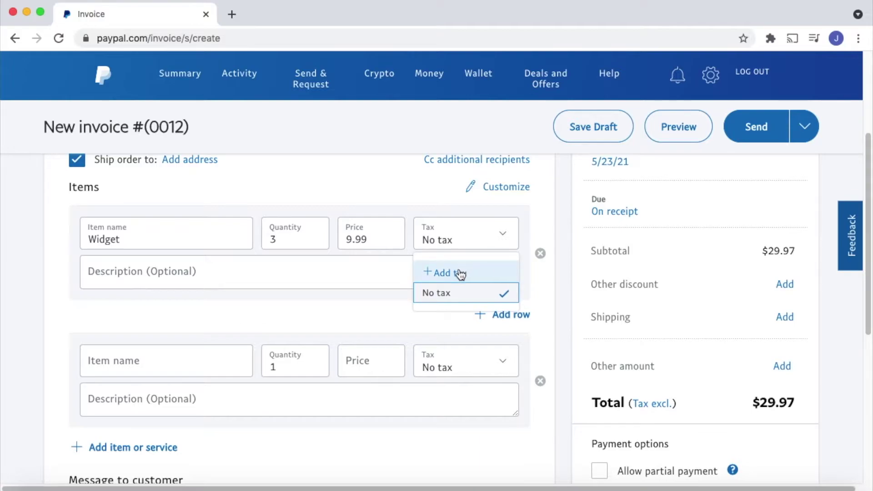
{"action": "left_click", "coordinate": [458, 271]}
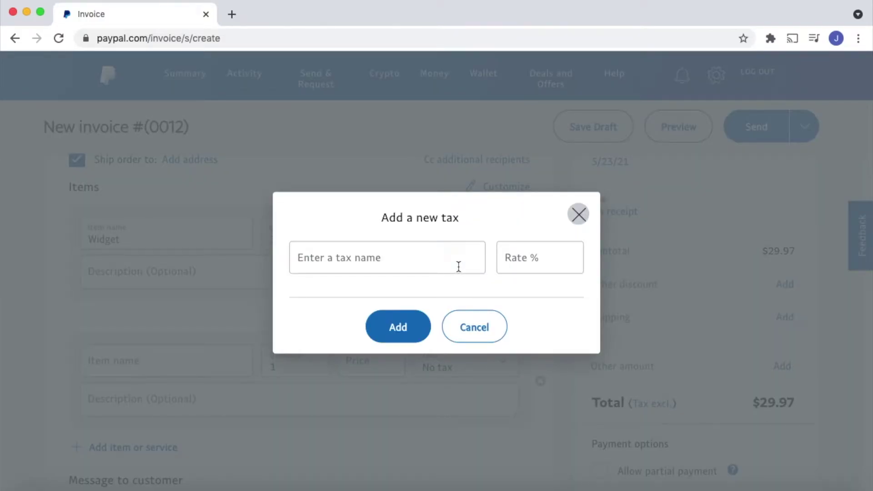
{"action": "left_click", "coordinate": [459, 267]}
{"action": "type", "text": "Florida"}
{"action": "left_click", "coordinate": [540, 257]}
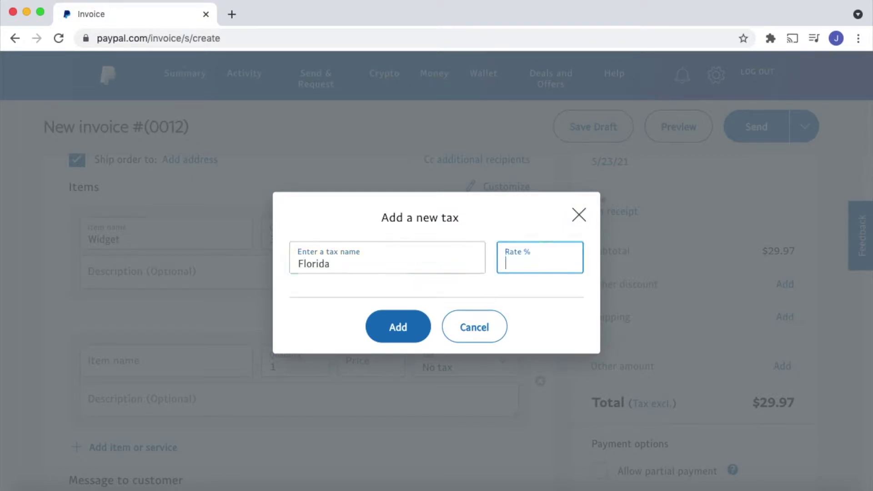
{"action": "type", "text": "6"}
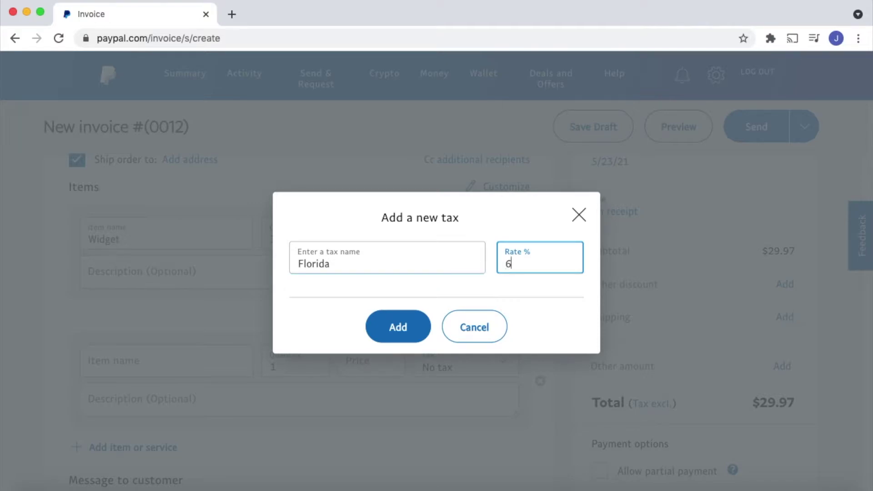
{"action": "left_click", "coordinate": [401, 326]}
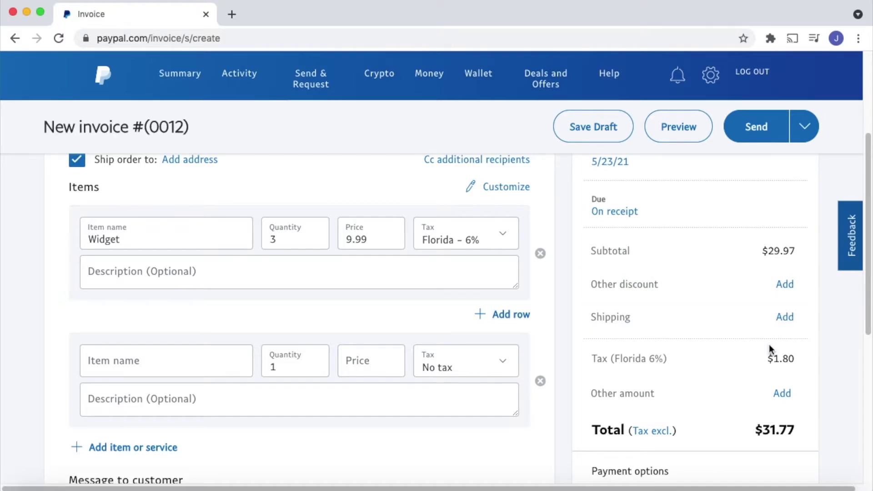
Step: Describe the Widget item as the seller's amazing widget, using the seller's first name
{"action": "left_click", "coordinate": [375, 272]}
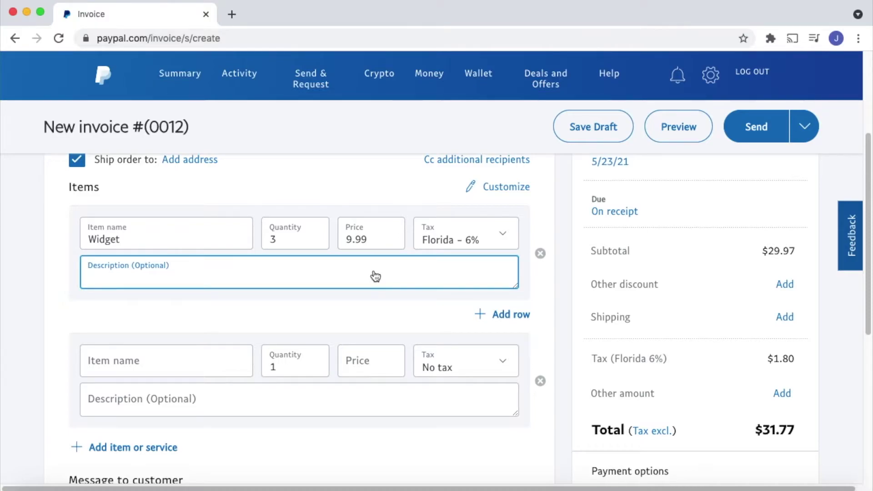
{"action": "type", "text": "Justin's amazing widget"}
{"action": "left_click_drag", "start_coordinate": [89, 278], "coordinate": [195, 283]}
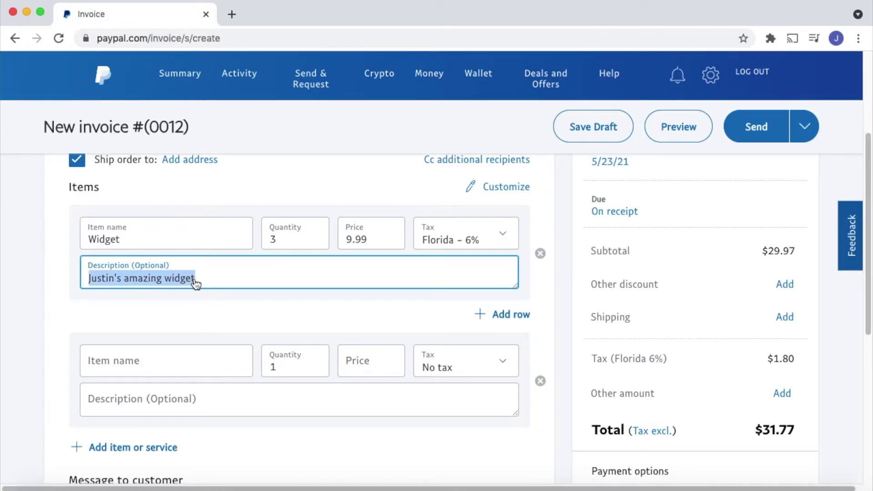
Step: Fill in the second invoice item as "Wooden spoon" with quantity 2 and price 10.99
{"action": "left_click", "coordinate": [188, 360]}
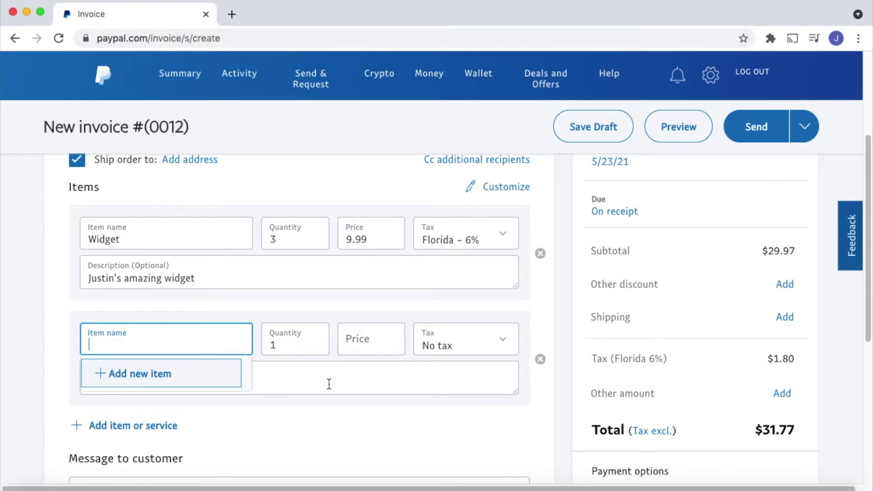
{"action": "scroll", "coordinate": [329, 385], "scroll_direction": "down", "scroll_amount": 3}
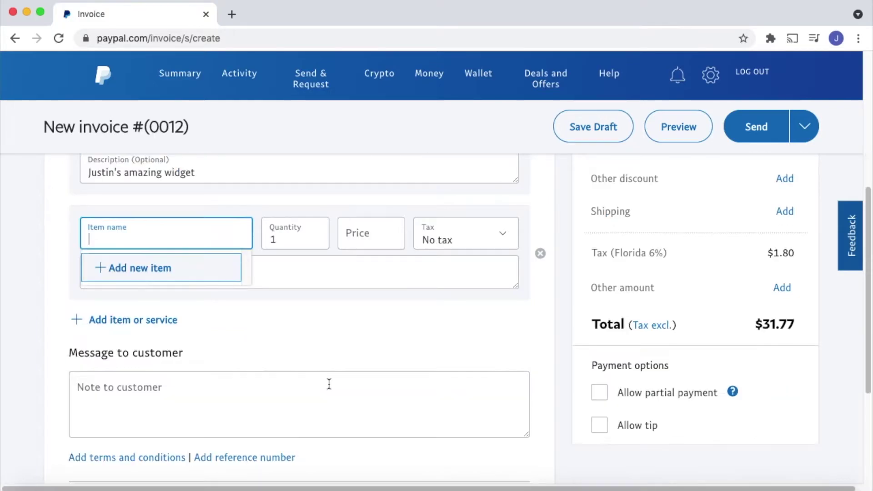
{"action": "type", "text": "Wooden spoon"}
{"action": "key", "text": "Tab"}
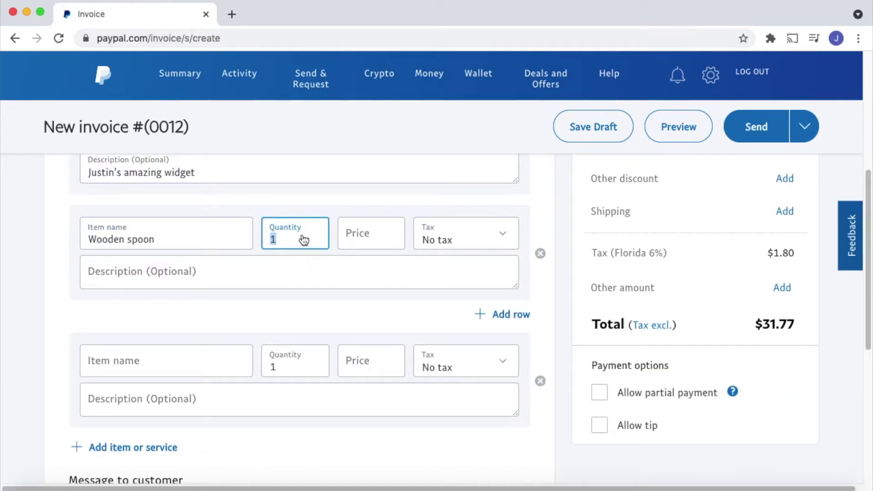
{"action": "type", "text": "2"}
{"action": "left_click", "coordinate": [372, 241]}
{"action": "type", "text": "10.99"}
{"action": "left_click", "coordinate": [179, 298]}
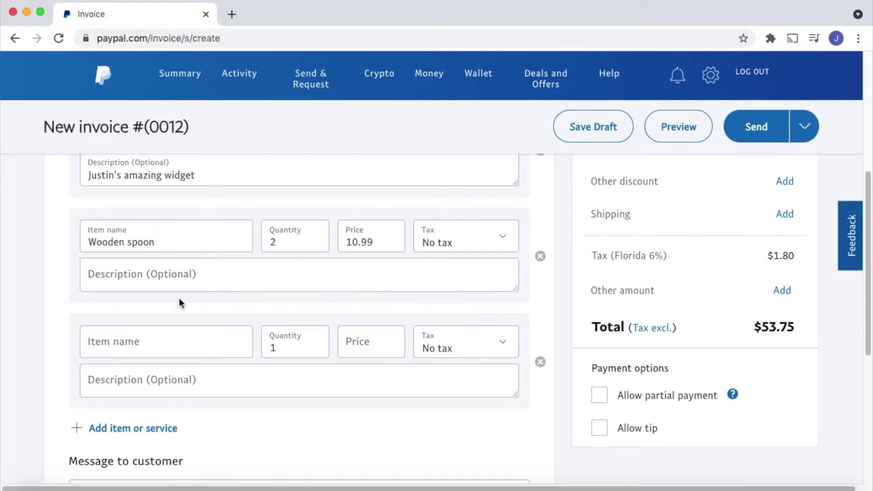
Step: Write the note to the customer as "Thanks for your order!"
{"action": "left_click", "coordinate": [180, 347]}
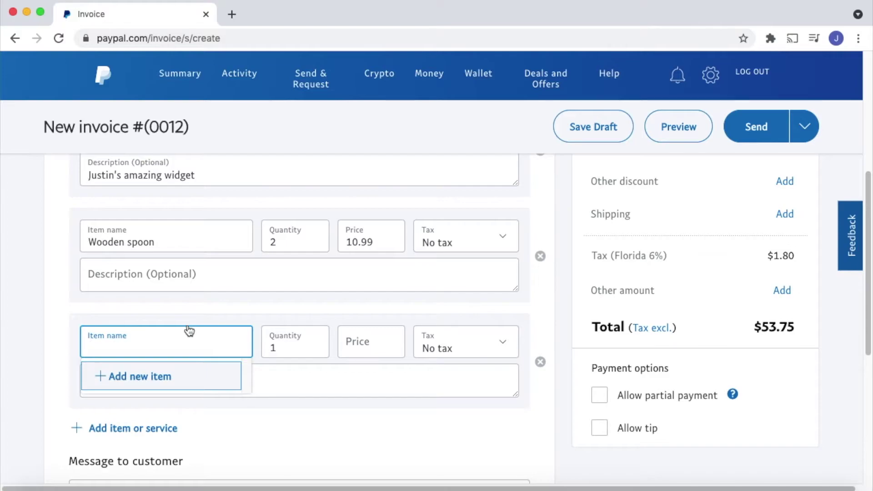
{"action": "scroll", "coordinate": [200, 309], "scroll_direction": "down", "scroll_amount": 4}
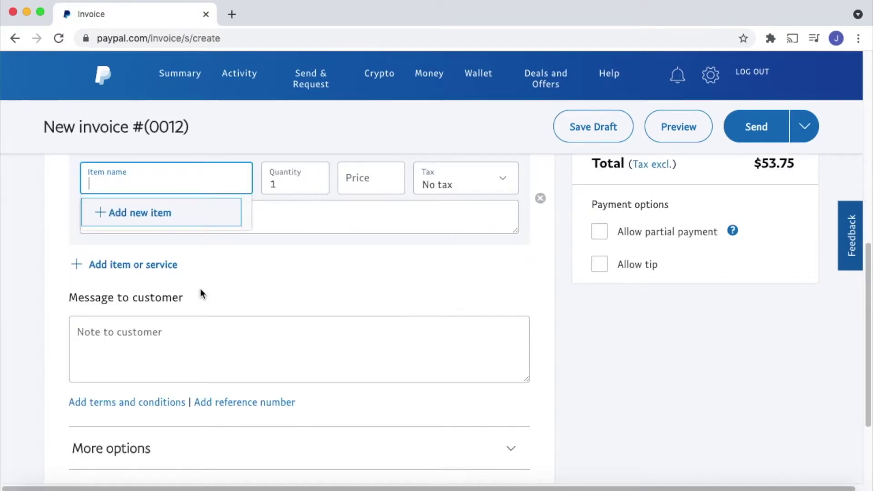
{"action": "scroll", "coordinate": [201, 291], "scroll_direction": "up", "scroll_amount": 1}
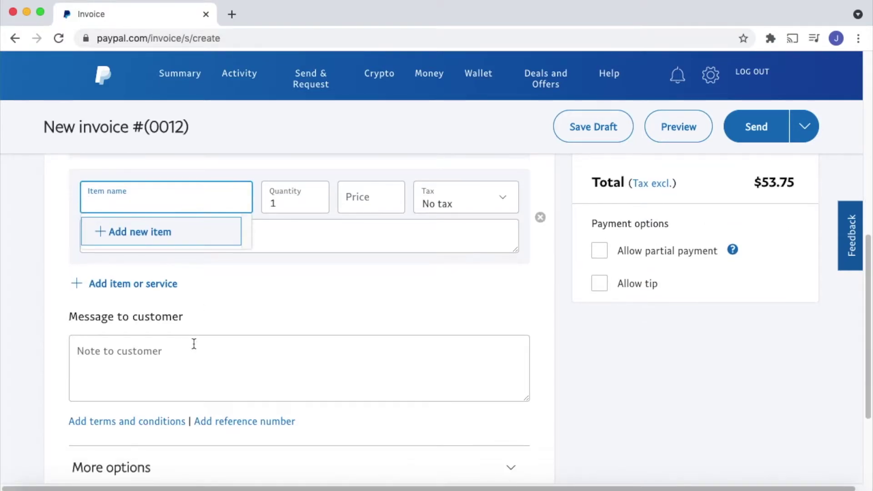
{"action": "left_click", "coordinate": [203, 368]}
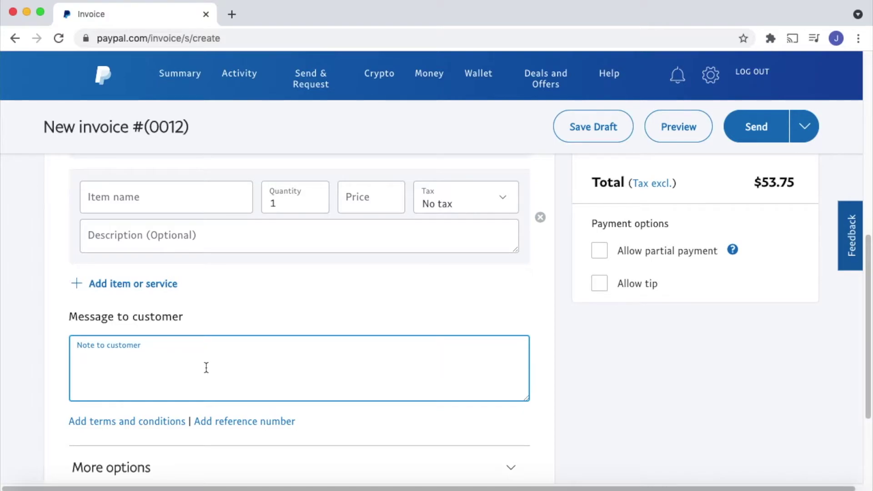
{"action": "type", "text": "Thanks for your order!"}
Step: Expand the invoice's additional options and attach the file Coach Commerce.jpg
{"action": "scroll", "coordinate": [487, 380], "scroll_direction": "down", "scroll_amount": 5}
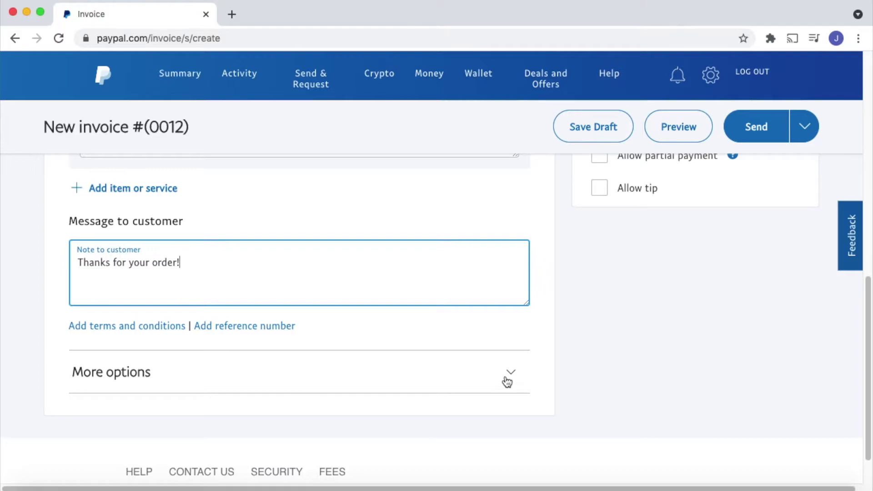
{"action": "left_click", "coordinate": [506, 382]}
{"action": "scroll", "coordinate": [432, 384], "scroll_direction": "down", "scroll_amount": 2}
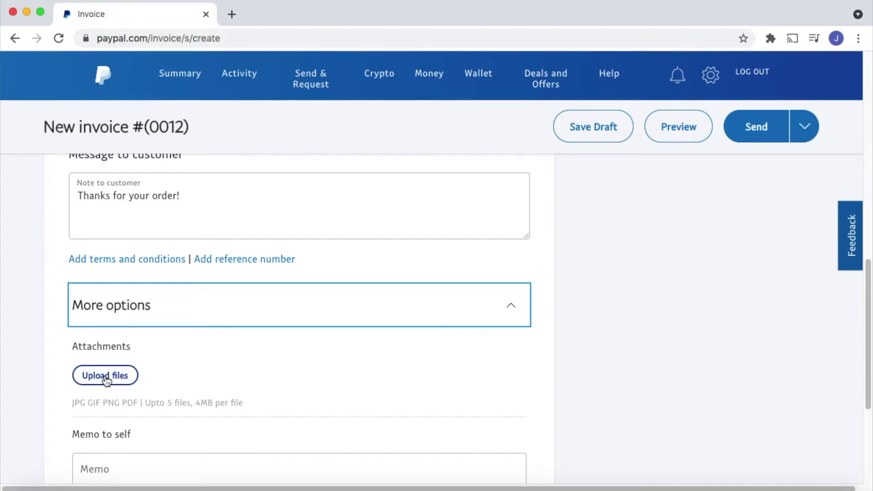
{"action": "left_click", "coordinate": [106, 376]}
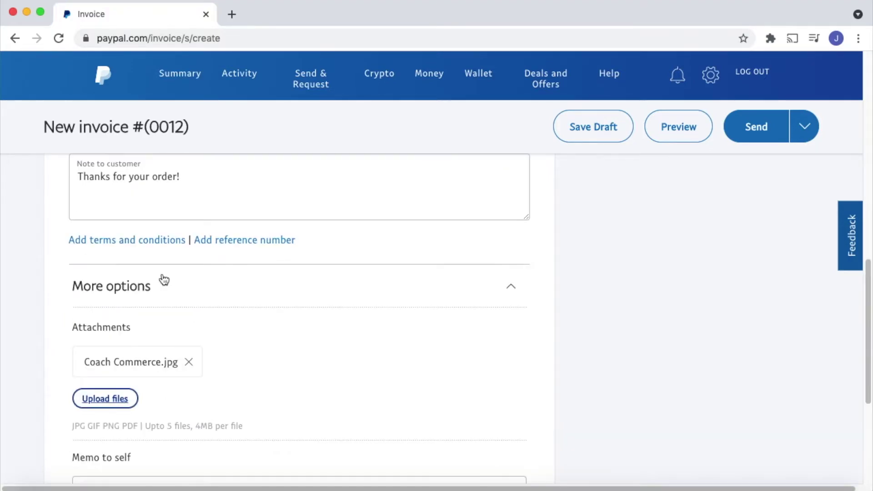
Step: Enter "5/23/2021" as the invoice's private memo to self
{"action": "scroll", "coordinate": [156, 285], "scroll_direction": "down", "scroll_amount": 2}
{"action": "scroll", "coordinate": [149, 380], "scroll_direction": "down", "scroll_amount": 1}
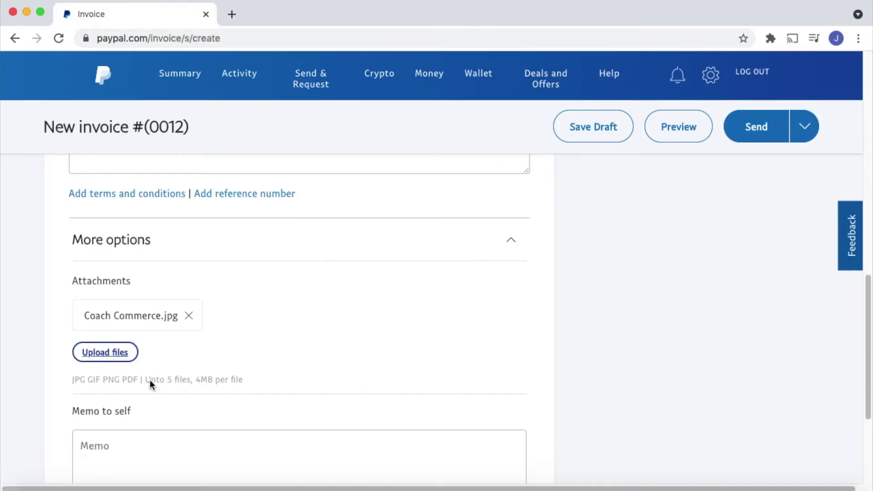
{"action": "scroll", "coordinate": [151, 387], "scroll_direction": "down", "scroll_amount": 1}
{"action": "left_click", "coordinate": [155, 412]}
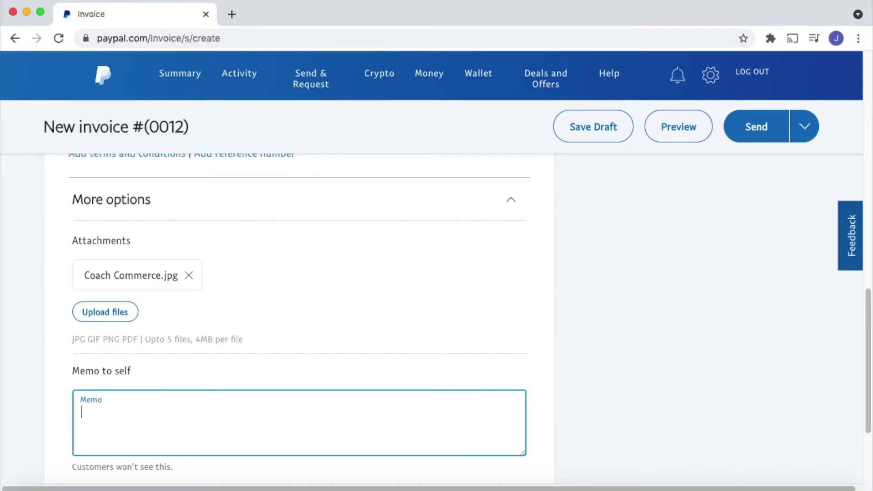
{"action": "type", "text": "5/23/2021"}
{"action": "scroll", "coordinate": [70, 403], "scroll_direction": "down", "scroll_amount": 2}
{"action": "mouse_move", "coordinate": [71, 403]}
{"action": "left_mouse_down"}
{"action": "mouse_move", "coordinate": [180, 402]}
{"action": "mouse_move", "coordinate": [71, 400]}
{"action": "left_mouse_up"}
{"action": "scroll", "coordinate": [523, 421], "scroll_direction": "down", "scroll_amount": 3}
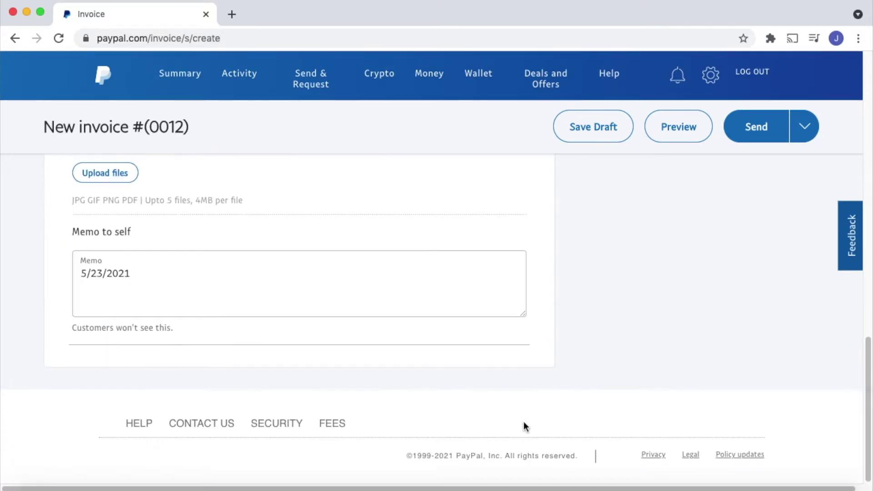
Step: Expand the sender's business information to review it, and collapse it again
{"action": "scroll", "coordinate": [525, 424], "scroll_direction": "up", "scroll_amount": 15}
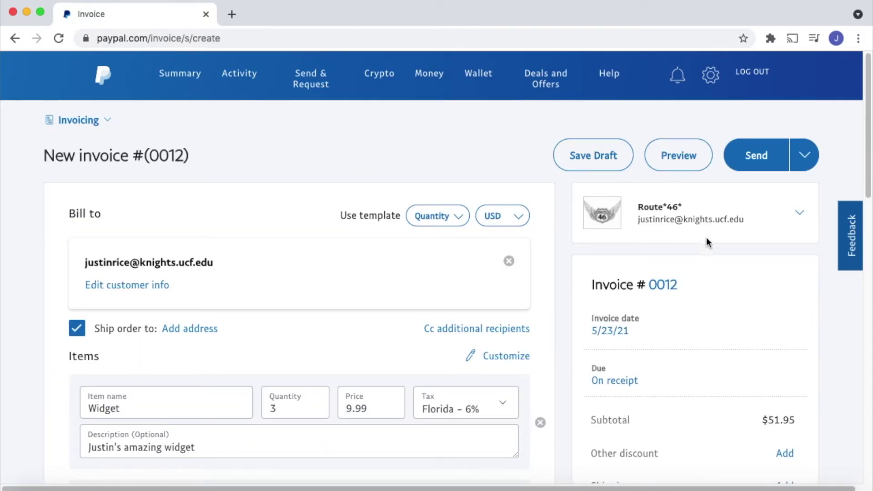
{"action": "left_click", "coordinate": [800, 217]}
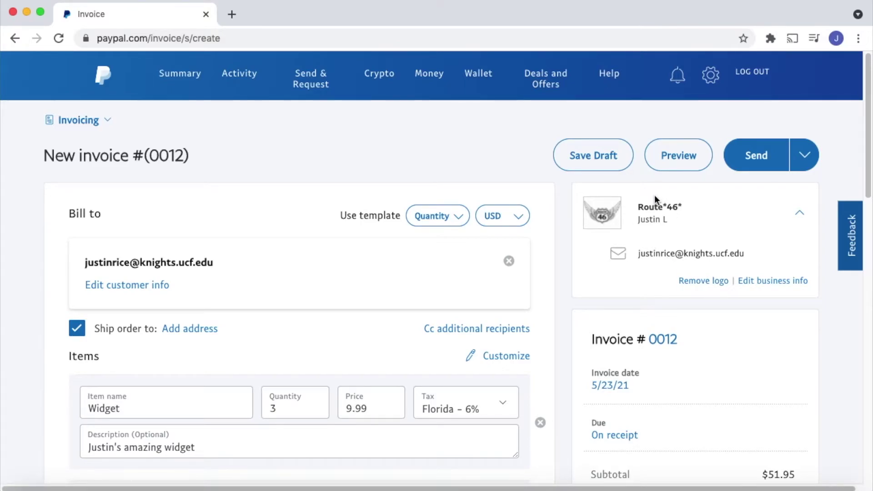
{"action": "left_click", "coordinate": [799, 214]}
{"action": "left_click", "coordinate": [800, 215]}
{"action": "left_click", "coordinate": [800, 216]}
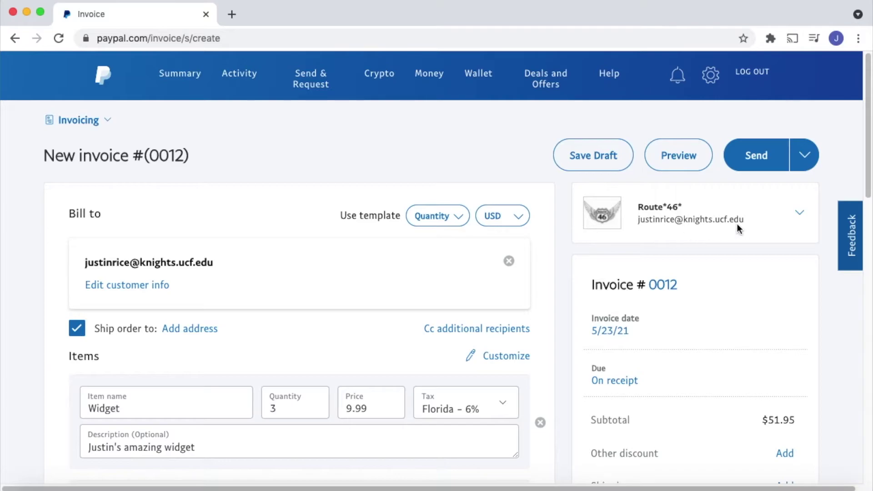
Step: Change the invoice number to 123
{"action": "scroll", "coordinate": [680, 253], "scroll_direction": "down", "scroll_amount": 1}
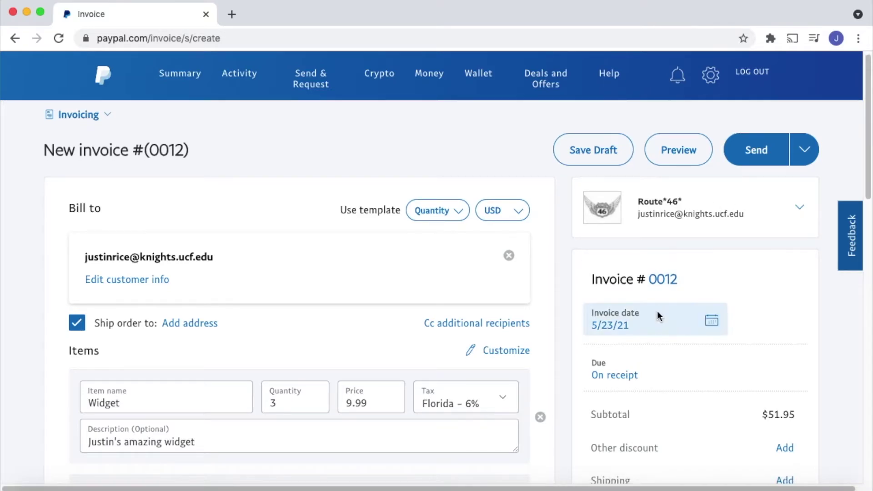
{"action": "left_click", "coordinate": [667, 280]}
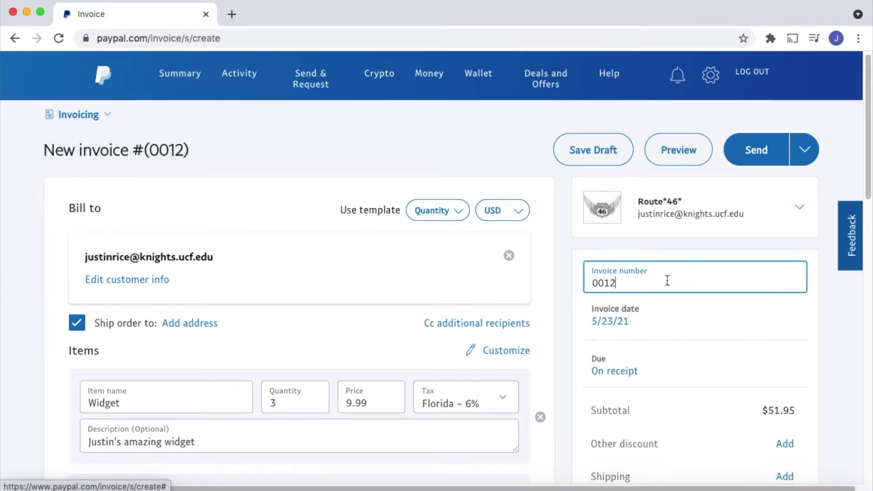
{"action": "key", "text": "BackSpace"}
{"action": "key", "text": "BackSpace"}
{"action": "key", "text": "BackSpace"}
{"action": "key", "text": "BackSpace"}
{"action": "type", "text": "123"}
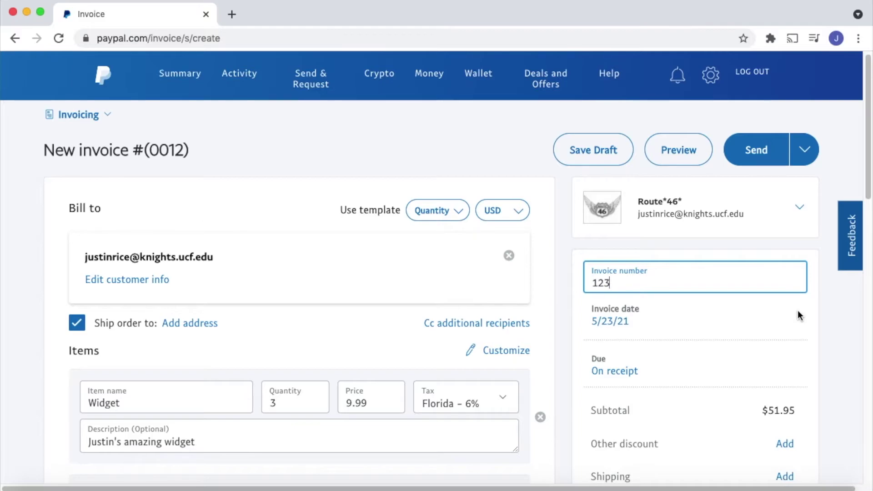
{"action": "left_click", "coordinate": [834, 322]}
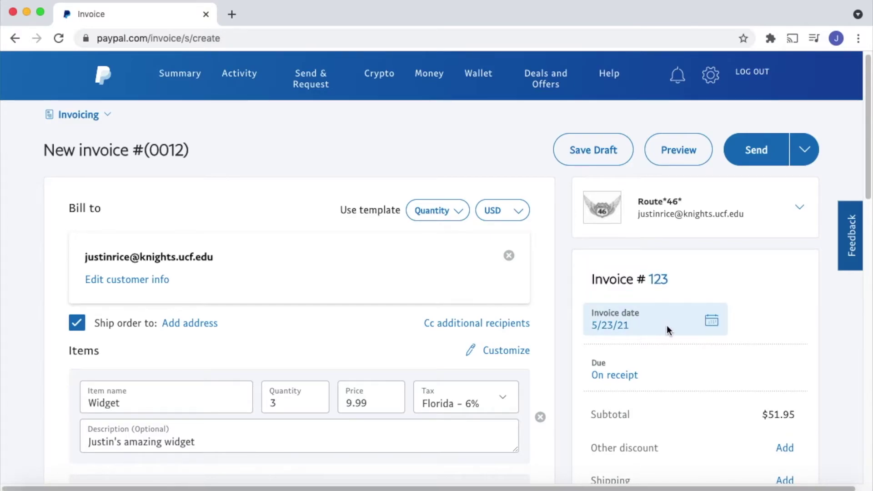
Step: Set the invoice date to 4/8/21
{"action": "left_click", "coordinate": [712, 323]}
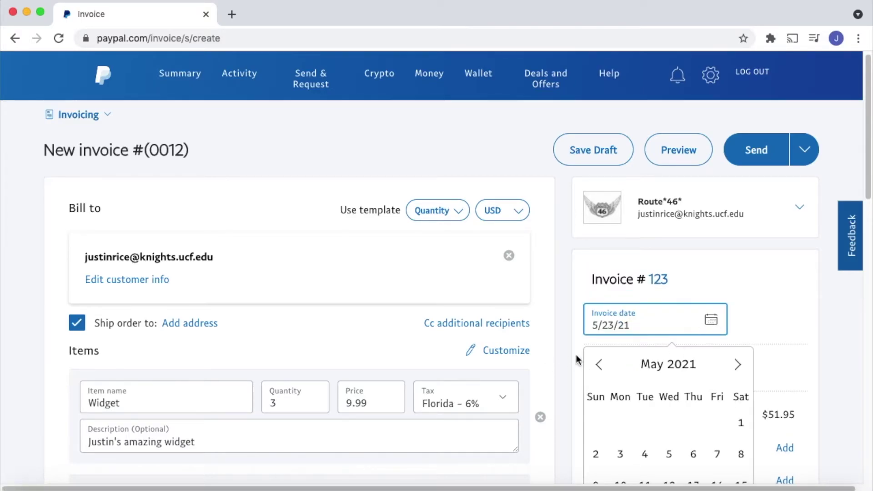
{"action": "scroll", "coordinate": [605, 369], "scroll_direction": "down", "scroll_amount": 1}
{"action": "left_click", "coordinate": [600, 342]}
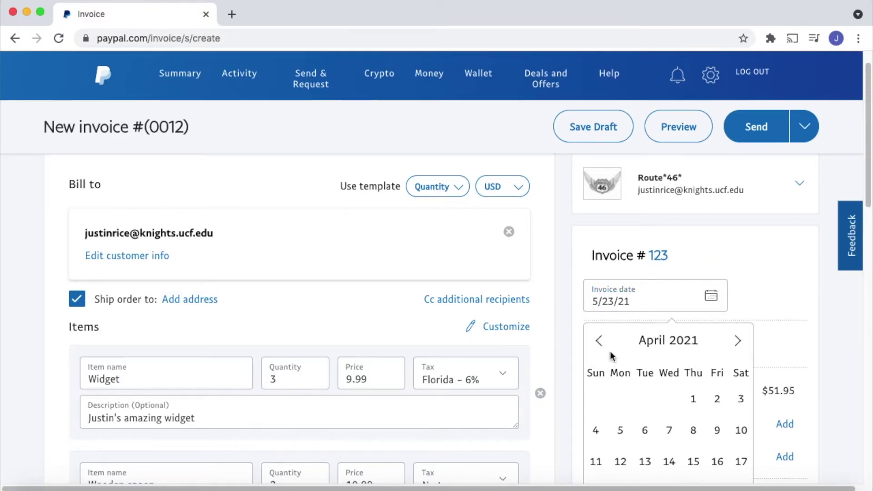
{"action": "left_click", "coordinate": [694, 431]}
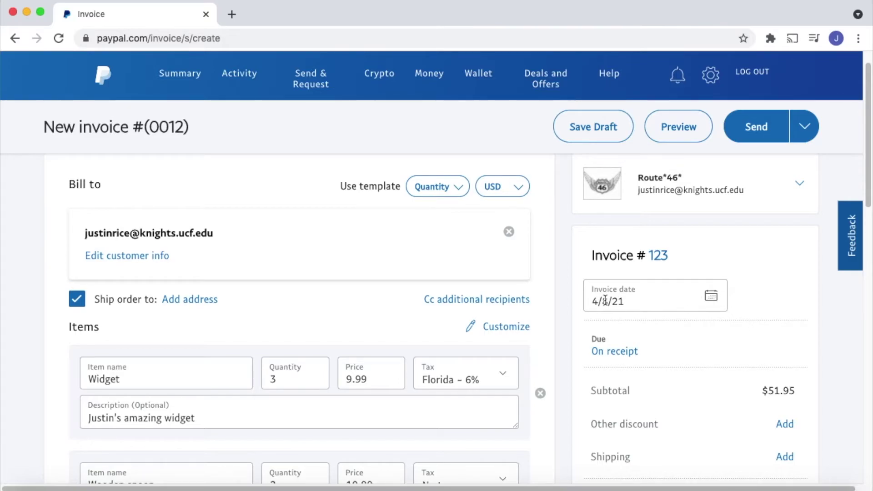
Step: Set the invoice date to 6/10/21
{"action": "left_click", "coordinate": [711, 298]}
{"action": "left_click", "coordinate": [739, 341]}
{"action": "left_click", "coordinate": [738, 341]}
{"action": "left_click", "coordinate": [694, 429]}
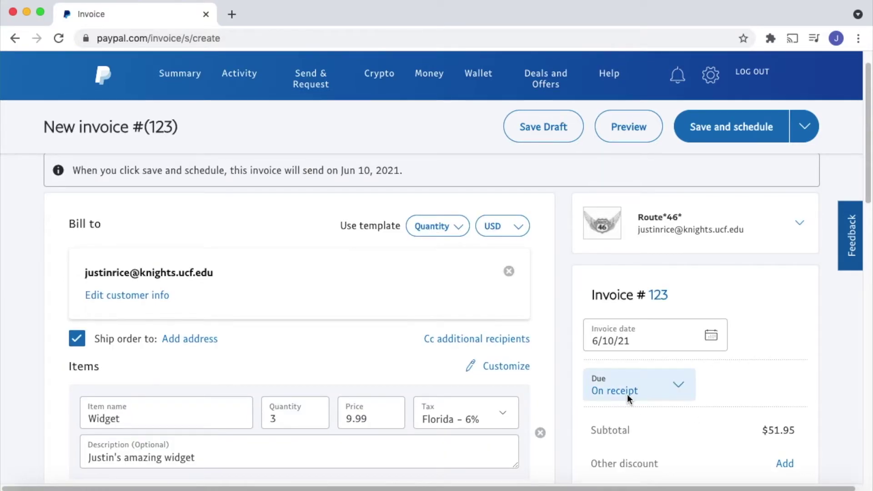
Step: Review the available payment due terms and keep On receipt
{"action": "scroll", "coordinate": [630, 364], "scroll_direction": "down", "scroll_amount": 2}
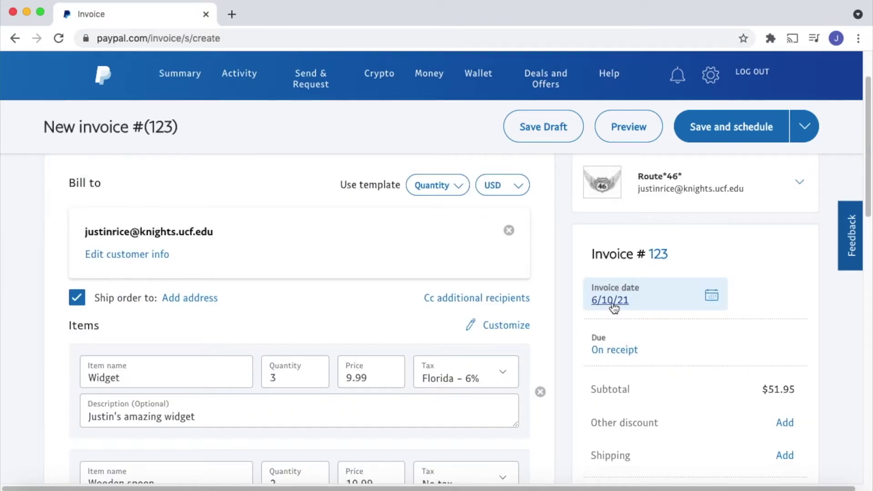
{"action": "left_click", "coordinate": [681, 347]}
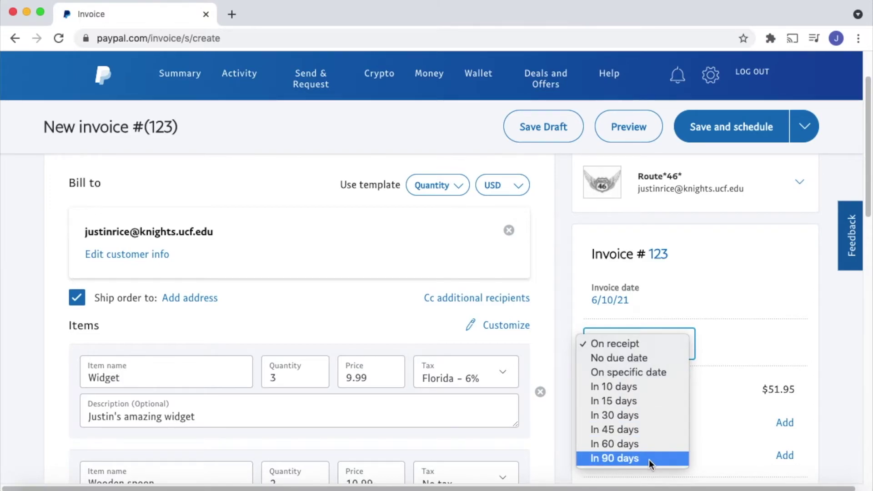
{"action": "scroll", "coordinate": [730, 321], "scroll_direction": "down", "scroll_amount": 1}
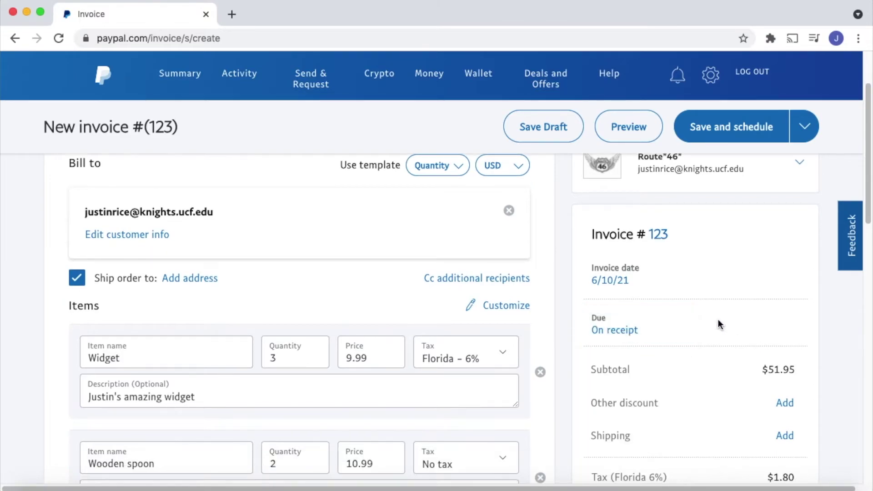
Step: Add a 10% other discount to the invoice
{"action": "scroll", "coordinate": [740, 360], "scroll_direction": "down", "scroll_amount": 1}
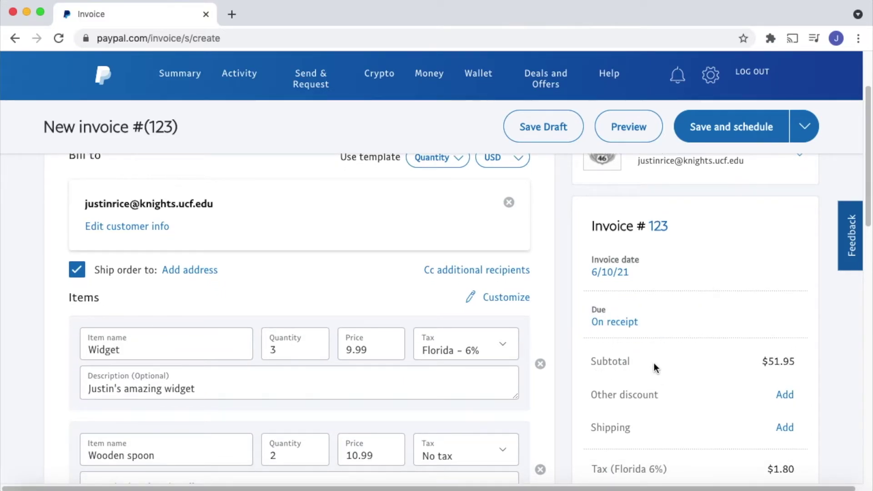
{"action": "left_click", "coordinate": [784, 395]}
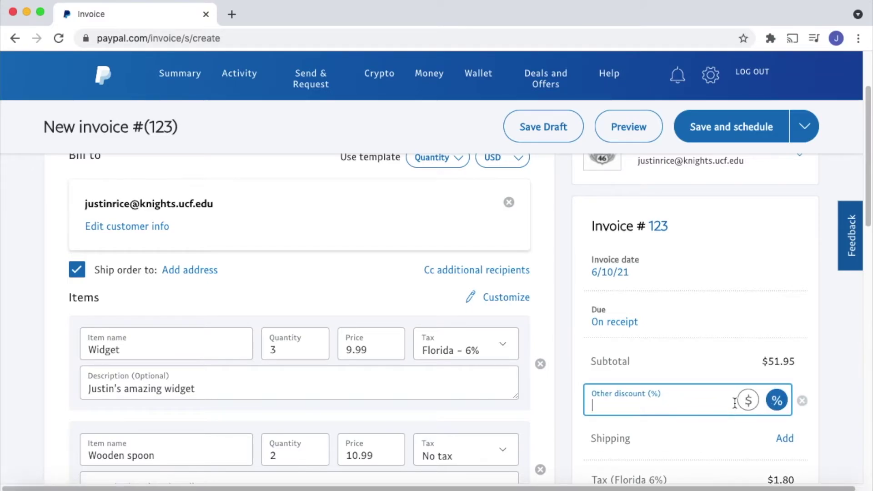
{"action": "type", "text": "10"}
{"action": "left_click", "coordinate": [821, 366]}
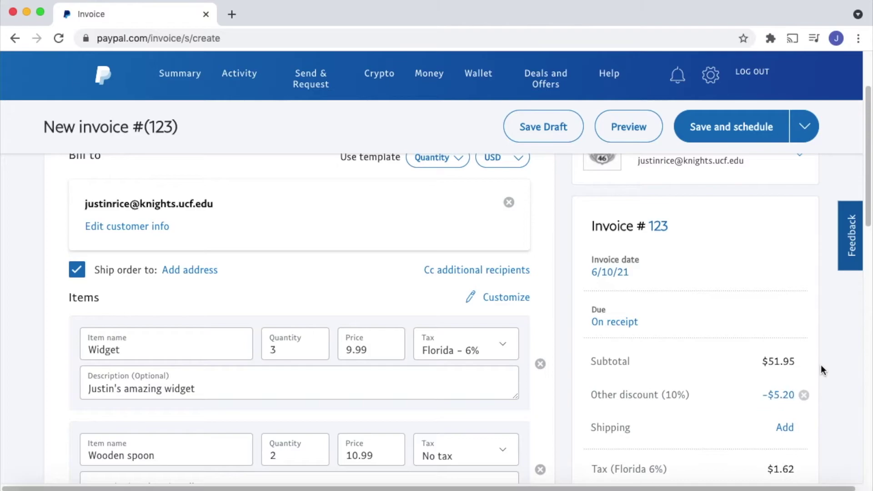
Step: Add a shipping fee of 5.99 to the invoice
{"action": "left_click", "coordinate": [785, 429]}
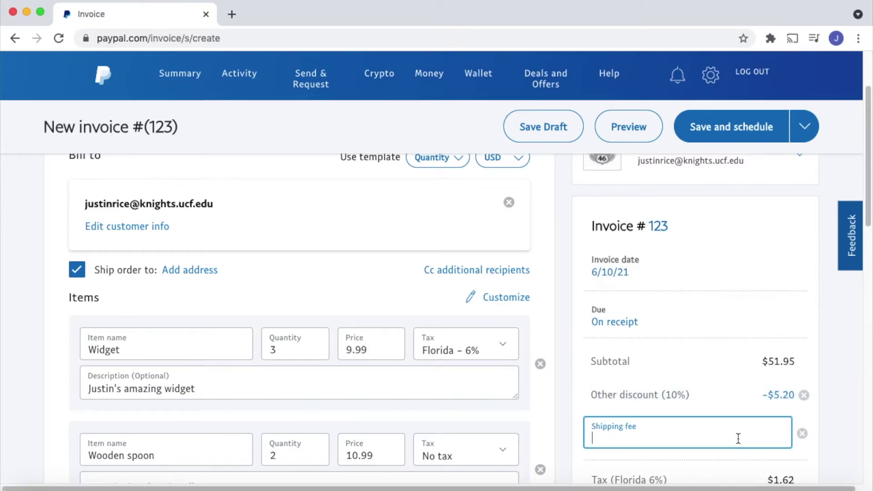
{"action": "type", "text": "5.99"}
{"action": "double_click", "coordinate": [825, 385]}
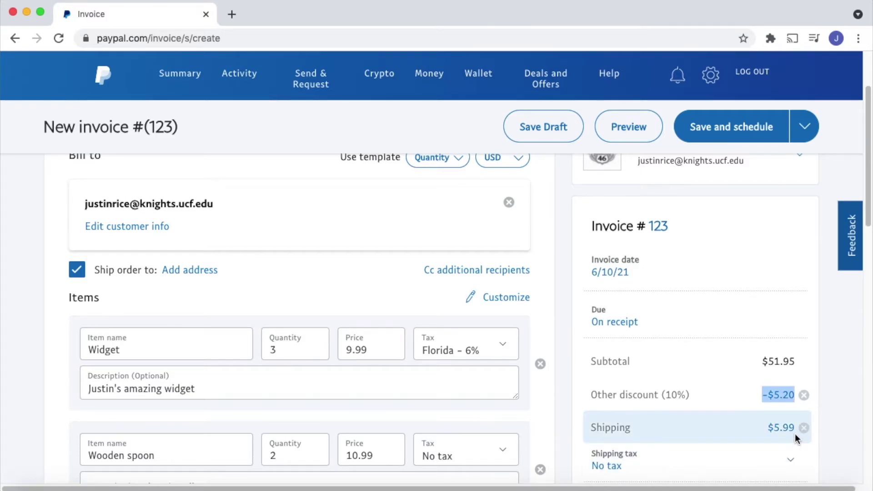
Step: Examine the shipping tax, tax and total amount in the invoice summary
{"action": "scroll", "coordinate": [795, 433], "scroll_direction": "down", "scroll_amount": 1}
{"action": "scroll", "coordinate": [747, 417], "scroll_direction": "down", "scroll_amount": 2}
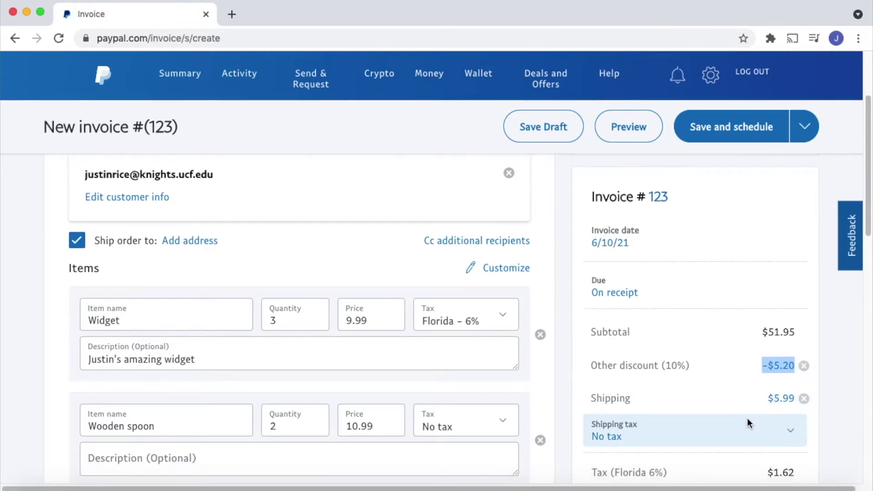
{"action": "scroll", "coordinate": [754, 427], "scroll_direction": "down", "scroll_amount": 2}
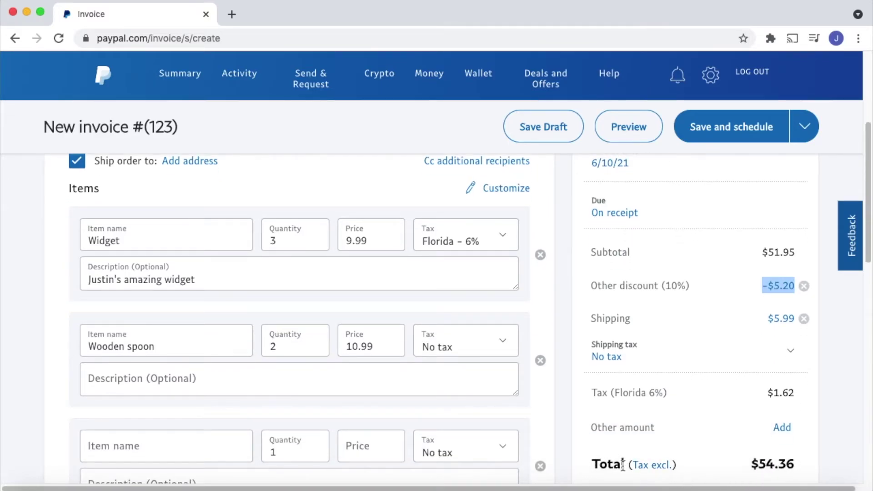
{"action": "scroll", "coordinate": [621, 468], "scroll_direction": "down", "scroll_amount": 1}
{"action": "left_click_drag", "start_coordinate": [590, 437], "coordinate": [669, 441]}
{"action": "left_click_drag", "start_coordinate": [751, 443], "coordinate": [808, 444]}
Step: Allow a tip and partial payment on the invoice, with a minimum due of 25
{"action": "scroll", "coordinate": [809, 445], "scroll_direction": "down", "scroll_amount": 5}
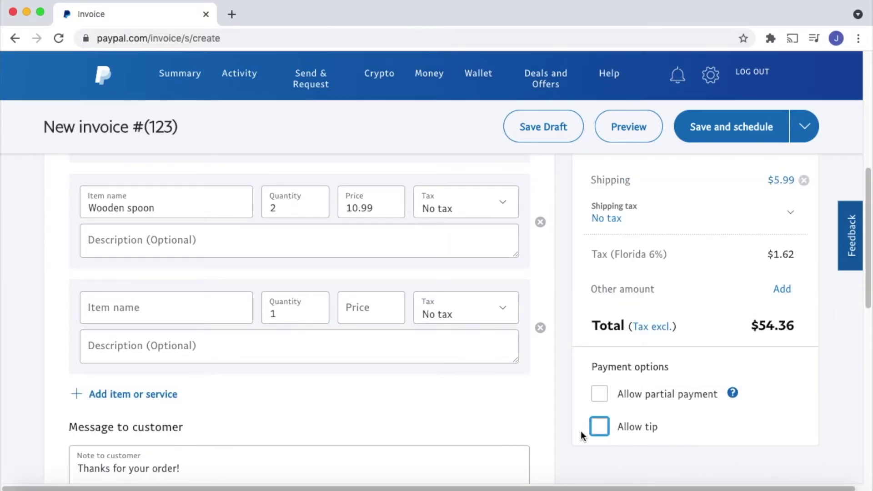
{"action": "left_click", "coordinate": [599, 432]}
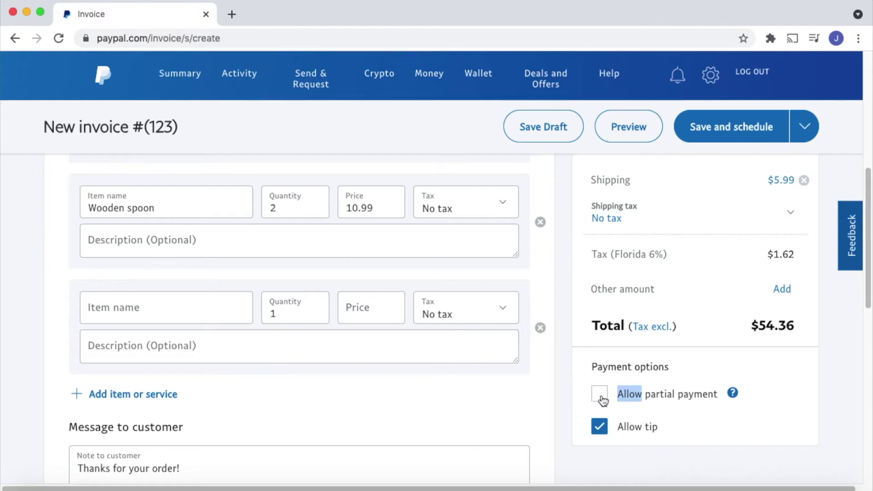
{"action": "left_click", "coordinate": [601, 400]}
{"action": "scroll", "coordinate": [756, 364], "scroll_direction": "down", "scroll_amount": 1}
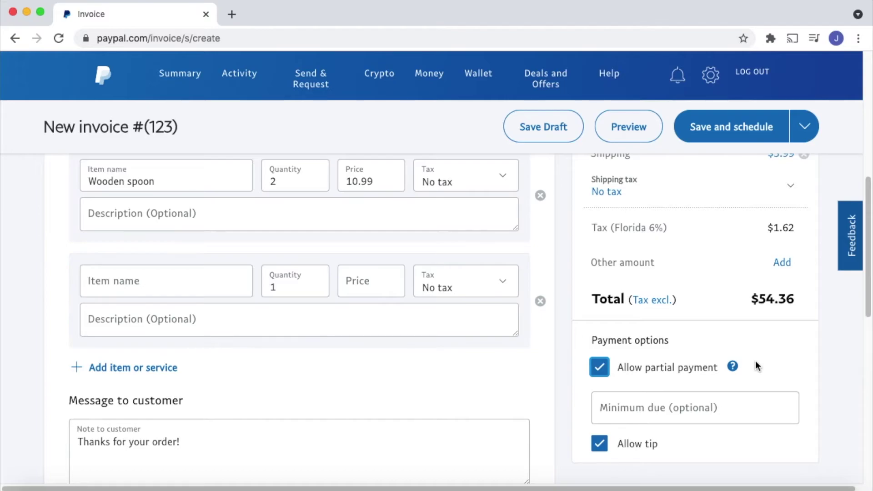
{"action": "left_click", "coordinate": [730, 407]}
{"action": "type", "text": "25"}
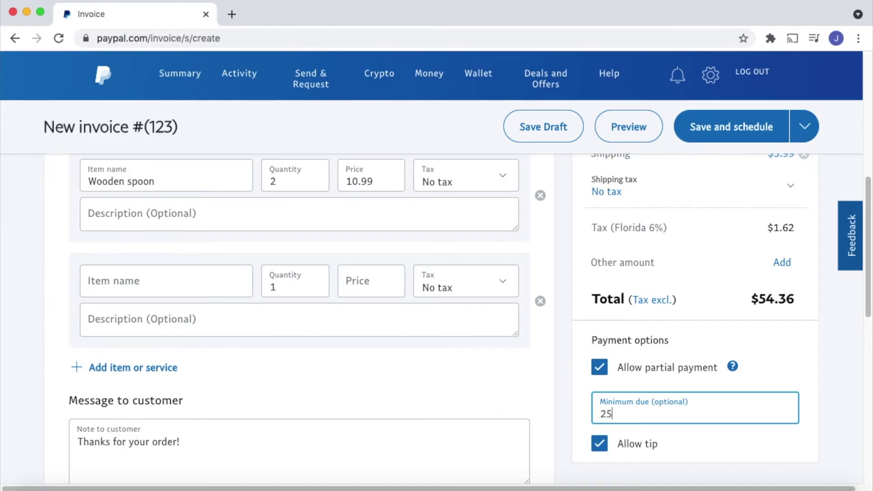
{"action": "left_click", "coordinate": [814, 376]}
Step: Open the preview of the invoice as the customer will see it
{"action": "scroll", "coordinate": [801, 399], "scroll_direction": "down", "scroll_amount": 4}
{"action": "scroll", "coordinate": [798, 403], "scroll_direction": "up", "scroll_amount": 4}
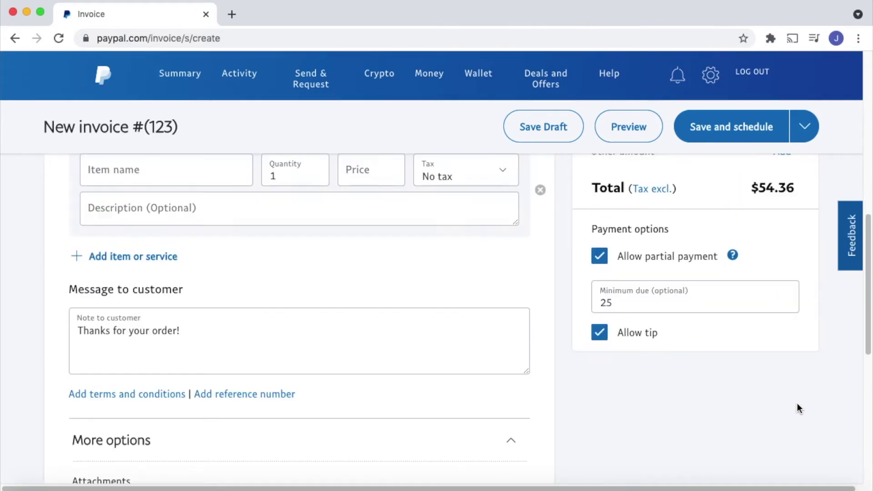
{"action": "scroll", "coordinate": [795, 404], "scroll_direction": "up", "scroll_amount": 8}
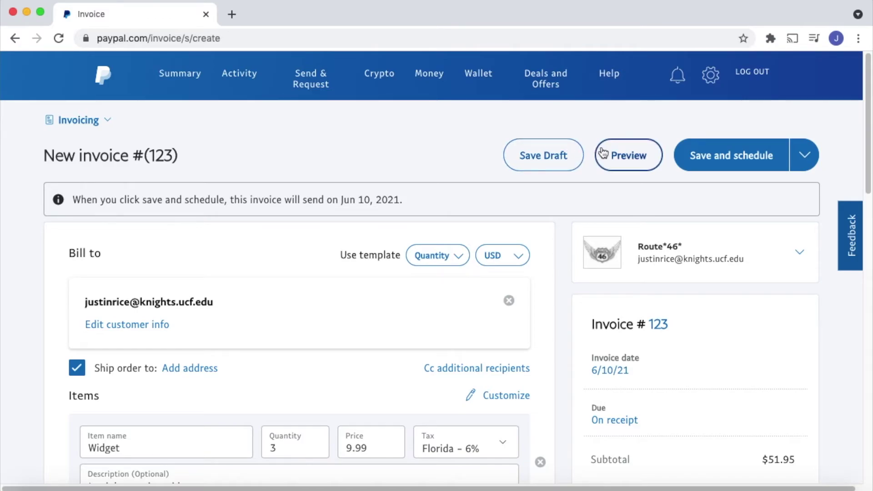
{"action": "left_click", "coordinate": [639, 160]}
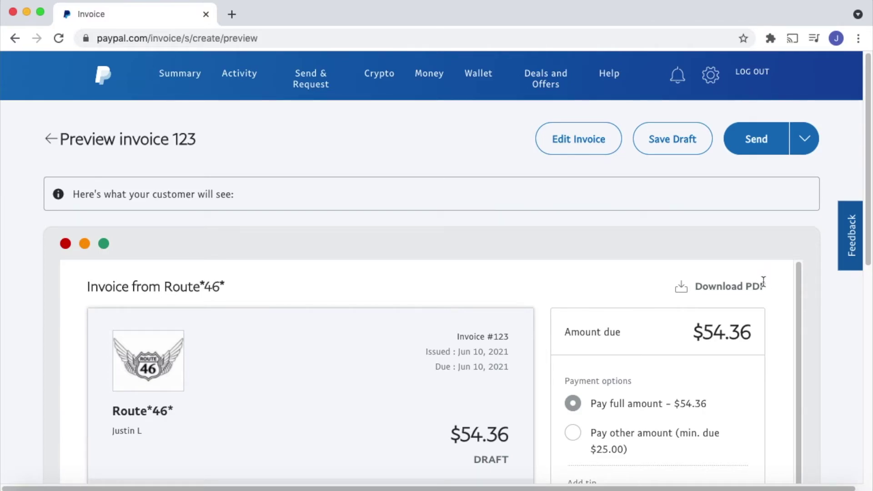
Step: Examine the previewed invoice's amount due, items, discount, shipping and tax, as well as the payment and tip options
{"action": "scroll", "coordinate": [760, 279], "scroll_direction": "down", "scroll_amount": 1}
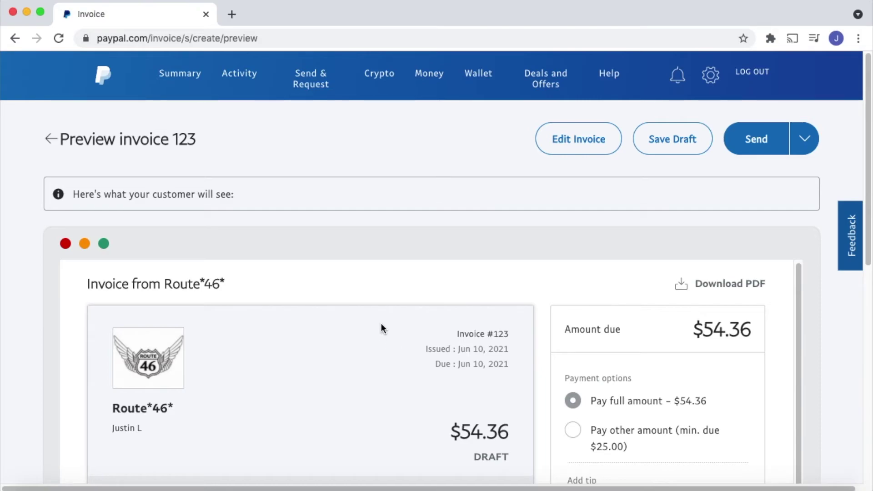
{"action": "scroll", "coordinate": [382, 326], "scroll_direction": "down", "scroll_amount": 1}
{"action": "left_click_drag", "start_coordinate": [444, 418], "coordinate": [509, 426]}
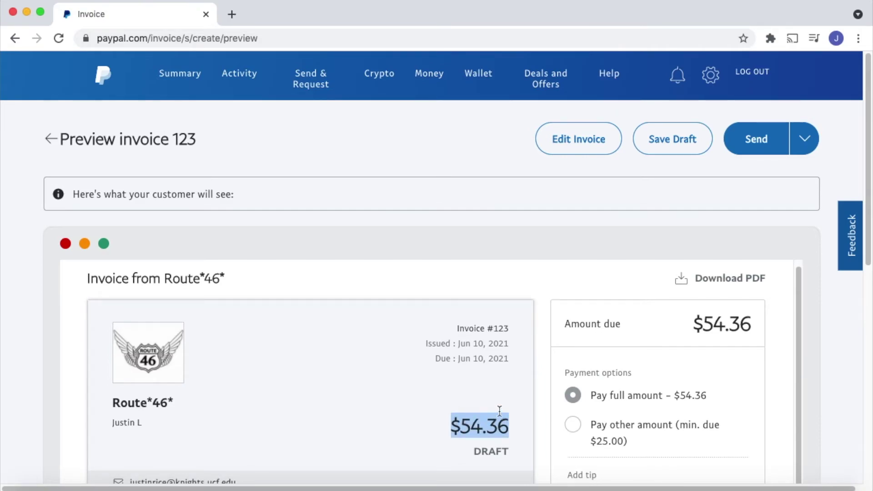
{"action": "scroll", "coordinate": [475, 397], "scroll_direction": "down", "scroll_amount": 5}
{"action": "scroll", "coordinate": [173, 407], "scroll_direction": "down", "scroll_amount": 3}
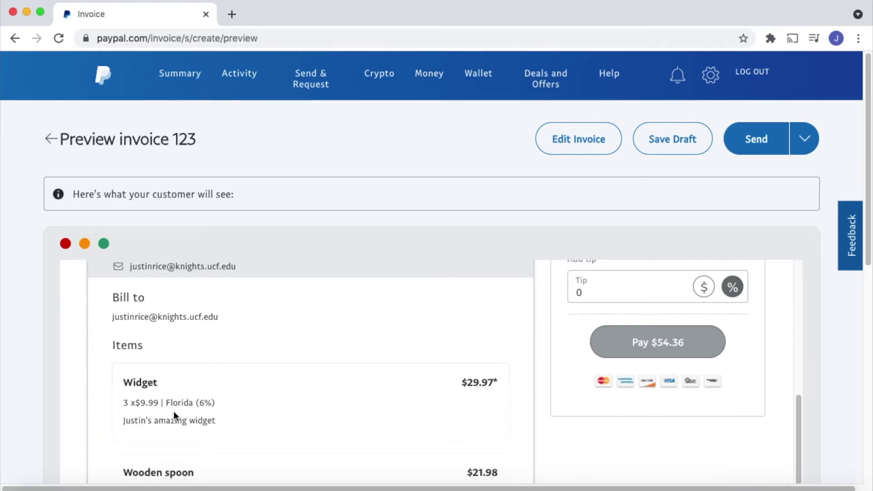
{"action": "scroll", "coordinate": [174, 412], "scroll_direction": "down", "scroll_amount": 3}
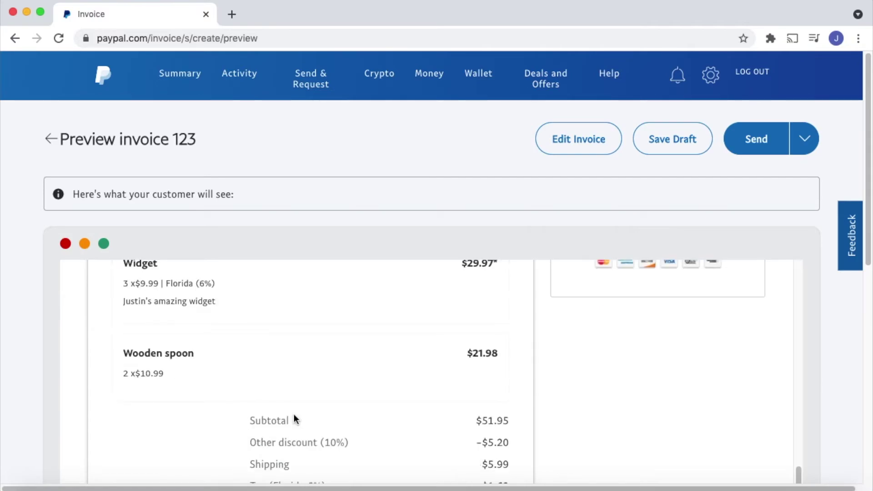
{"action": "scroll", "coordinate": [313, 413], "scroll_direction": "down", "scroll_amount": 1}
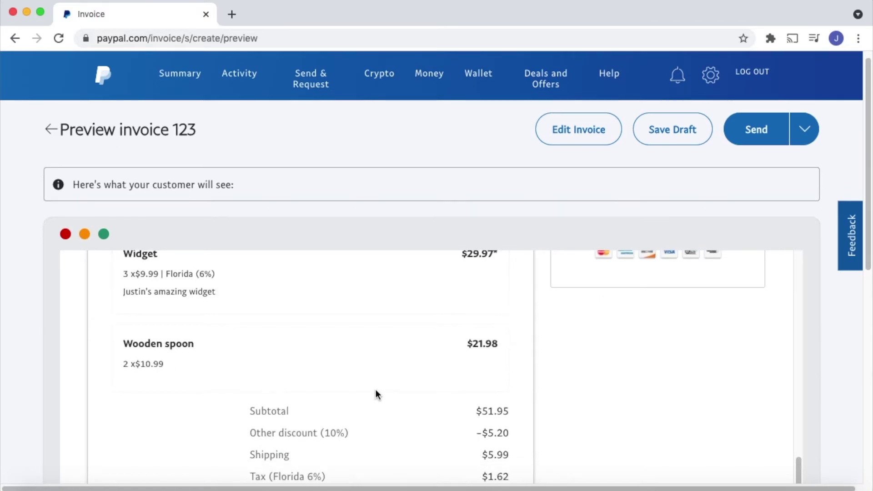
{"action": "scroll", "coordinate": [533, 404], "scroll_direction": "up", "scroll_amount": 6}
{"action": "left_click_drag", "start_coordinate": [562, 320], "coordinate": [735, 345]}
{"action": "scroll", "coordinate": [735, 345], "scroll_direction": "down", "scroll_amount": 3}
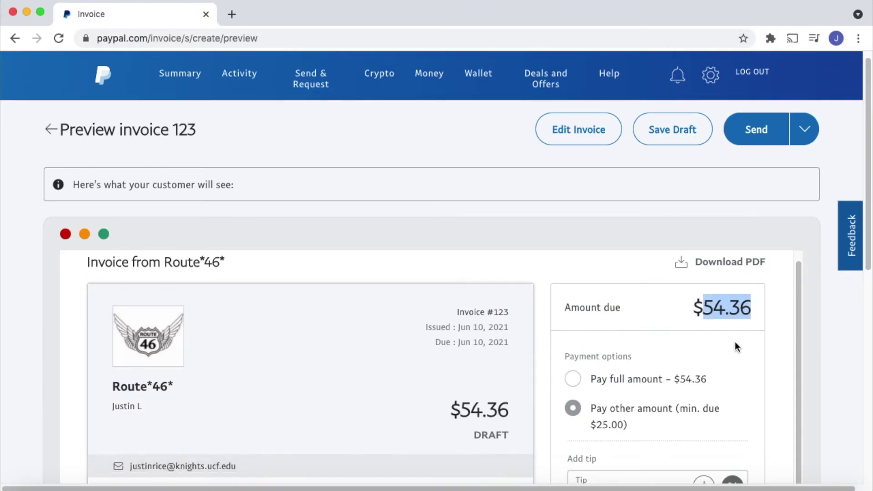
{"action": "scroll", "coordinate": [725, 352], "scroll_direction": "down", "scroll_amount": 3}
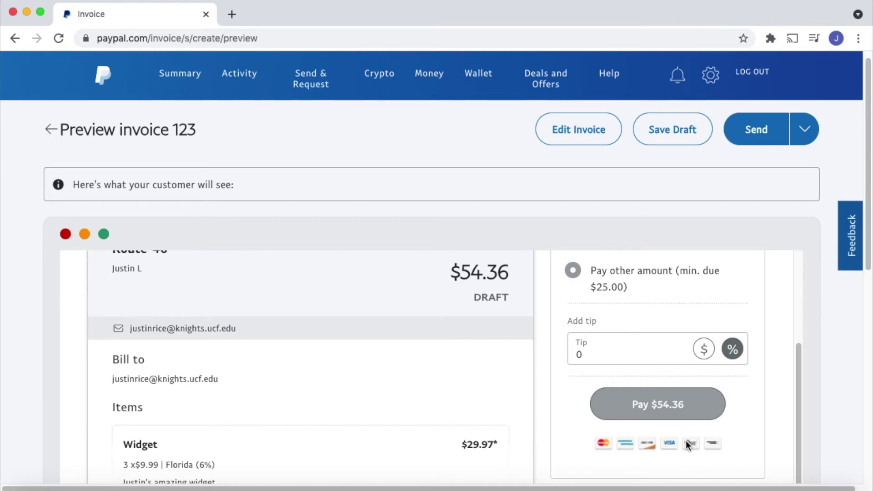
Step: Leave the customer preview and return to editing the invoice
{"action": "scroll", "coordinate": [773, 373], "scroll_direction": "up", "scroll_amount": 4}
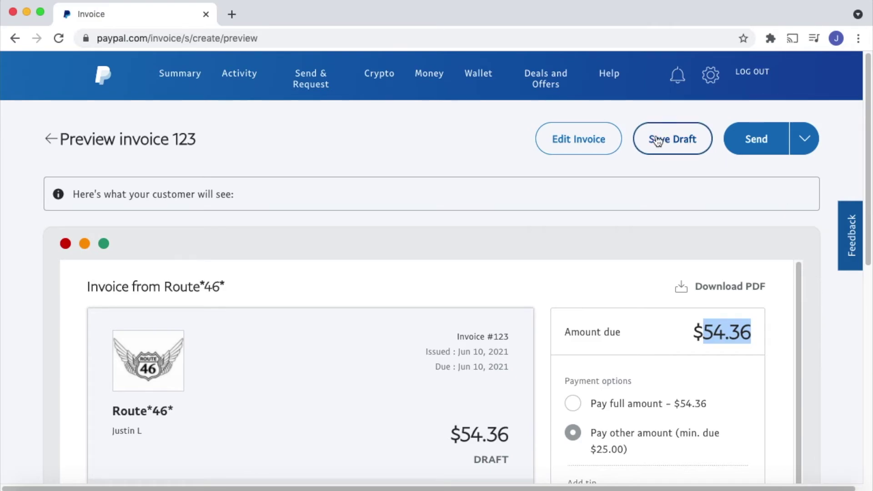
{"action": "left_click", "coordinate": [601, 144]}
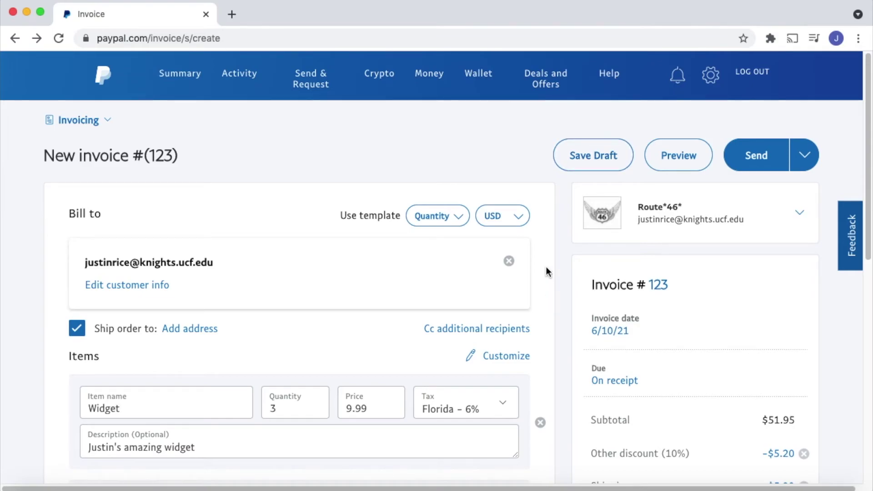
{"action": "scroll", "coordinate": [465, 372], "scroll_direction": "down", "scroll_amount": 1}
{"action": "scroll", "coordinate": [466, 380], "scroll_direction": "down", "scroll_amount": 1}
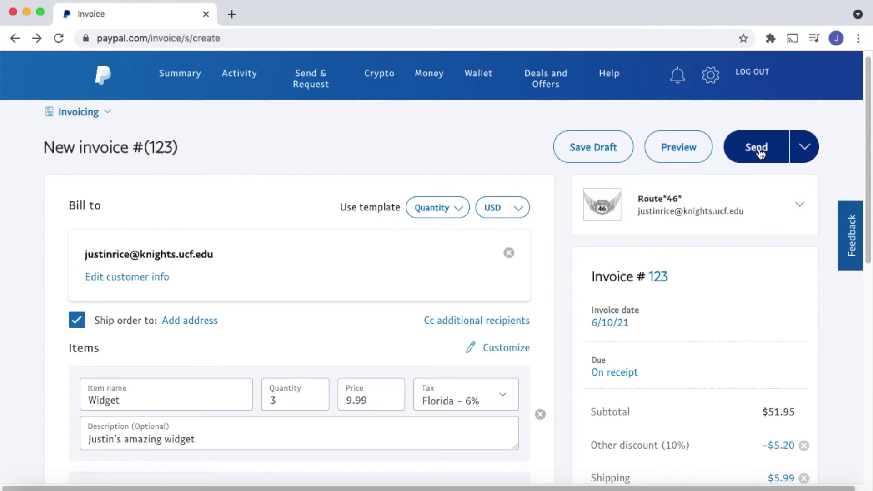
Step: Check the invoice's additional options for sharing a link or saving as a template, and send the invoice to the customer
{"action": "left_click", "coordinate": [811, 151]}
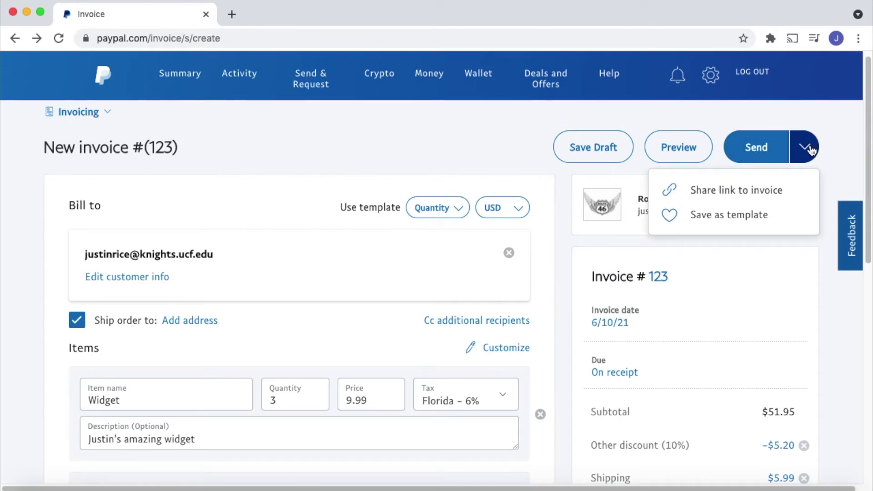
{"action": "left_click", "coordinate": [724, 222]}
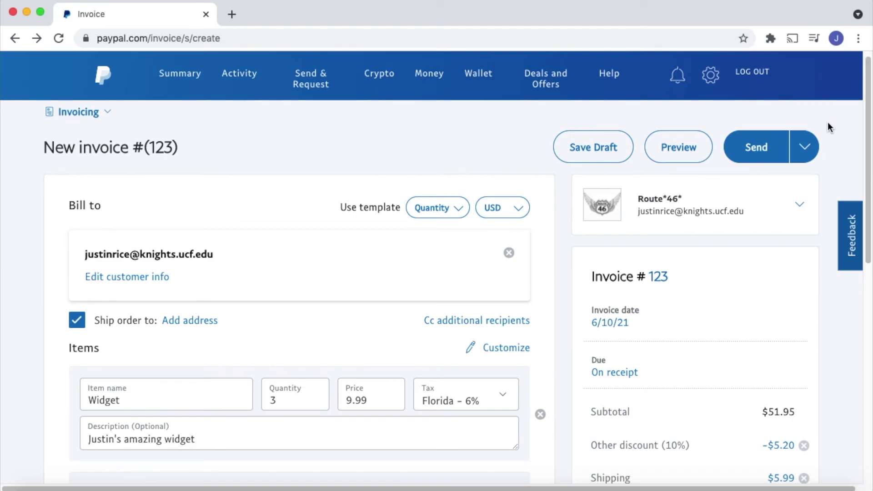
{"action": "left_click", "coordinate": [757, 143]}
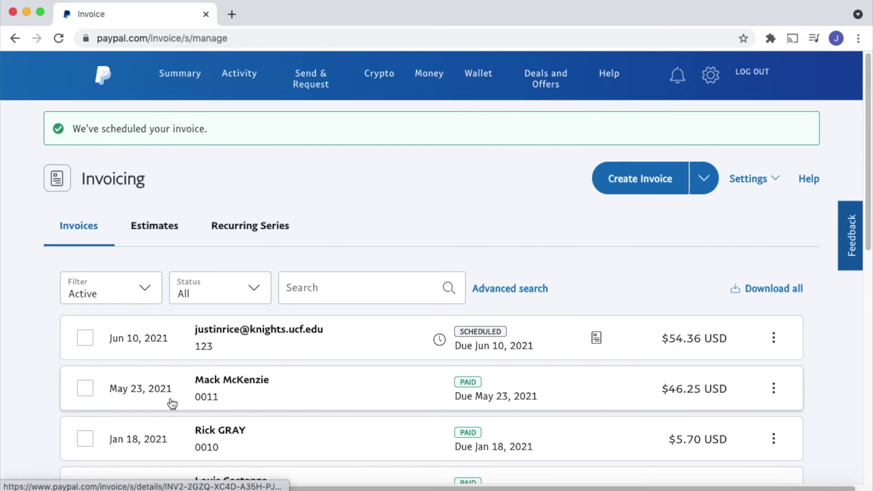
Step: Examine the list of active invoices with their statuses, due dates and amounts
{"action": "scroll", "coordinate": [154, 373], "scroll_direction": "down", "scroll_amount": 3}
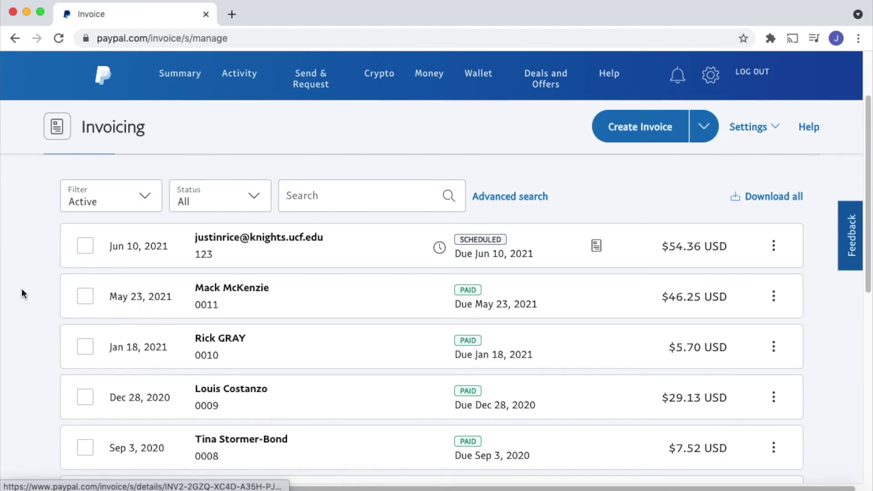
{"action": "scroll", "coordinate": [692, 398], "scroll_direction": "down", "scroll_amount": 1}
{"action": "scroll", "coordinate": [690, 411], "scroll_direction": "down", "scroll_amount": 1}
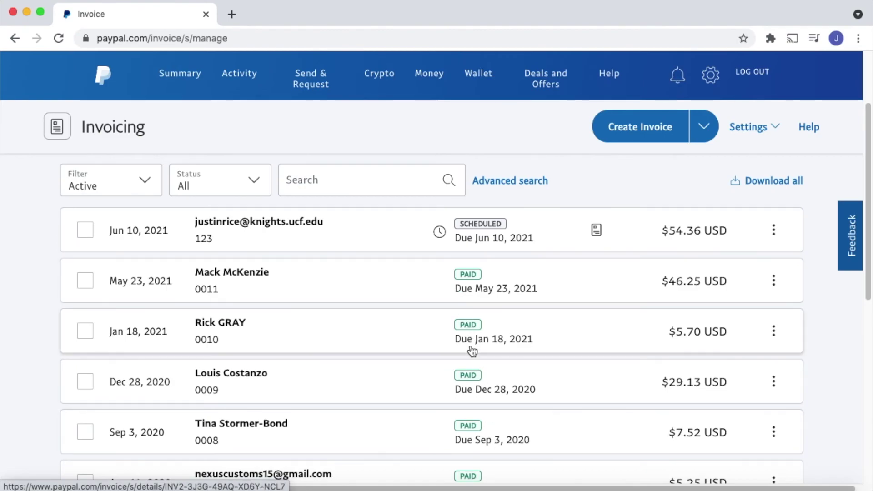